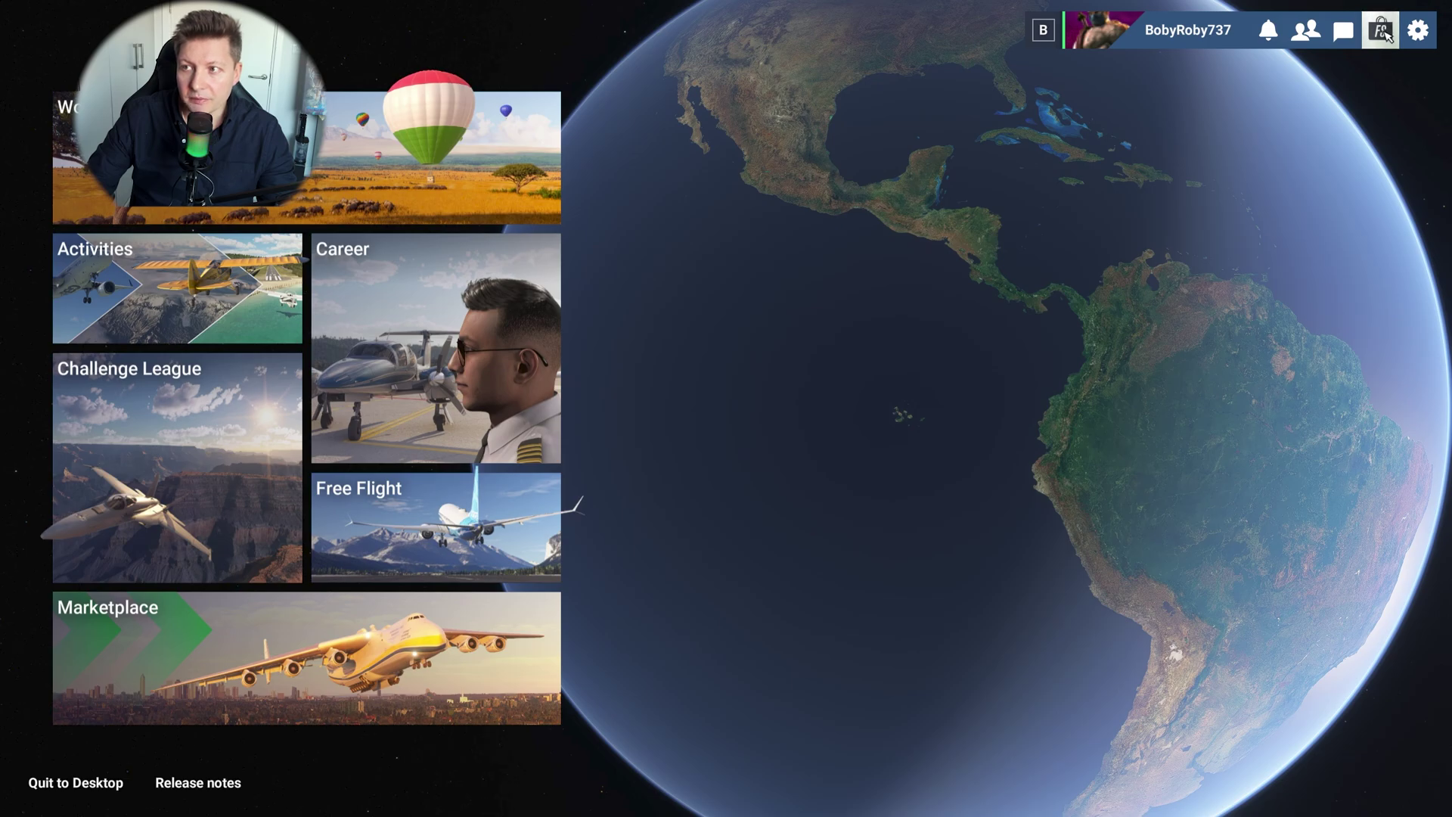
Open the library section of the Marketplace and bring up its storage settings.
click(1382, 31)
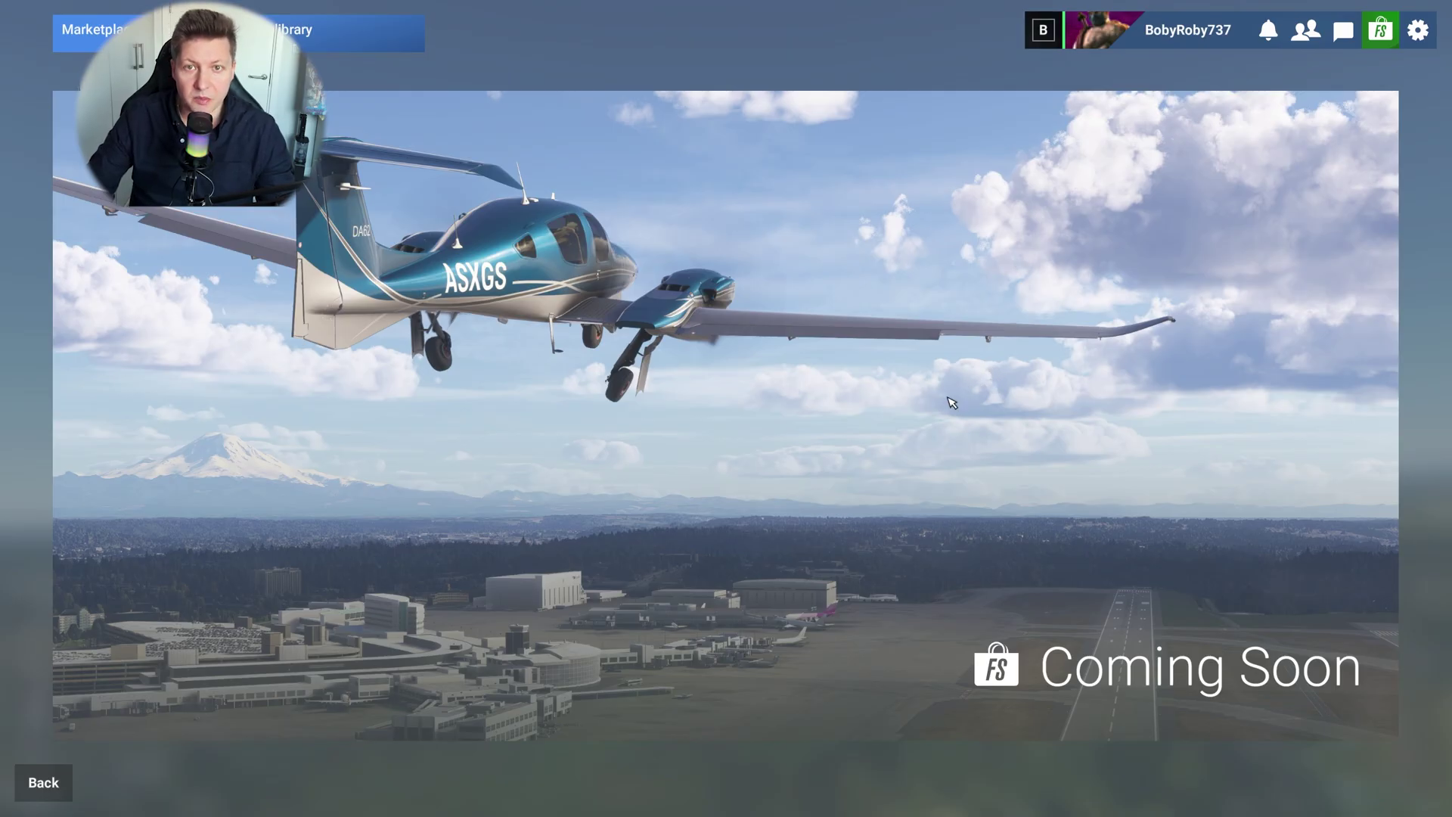
click(330, 44)
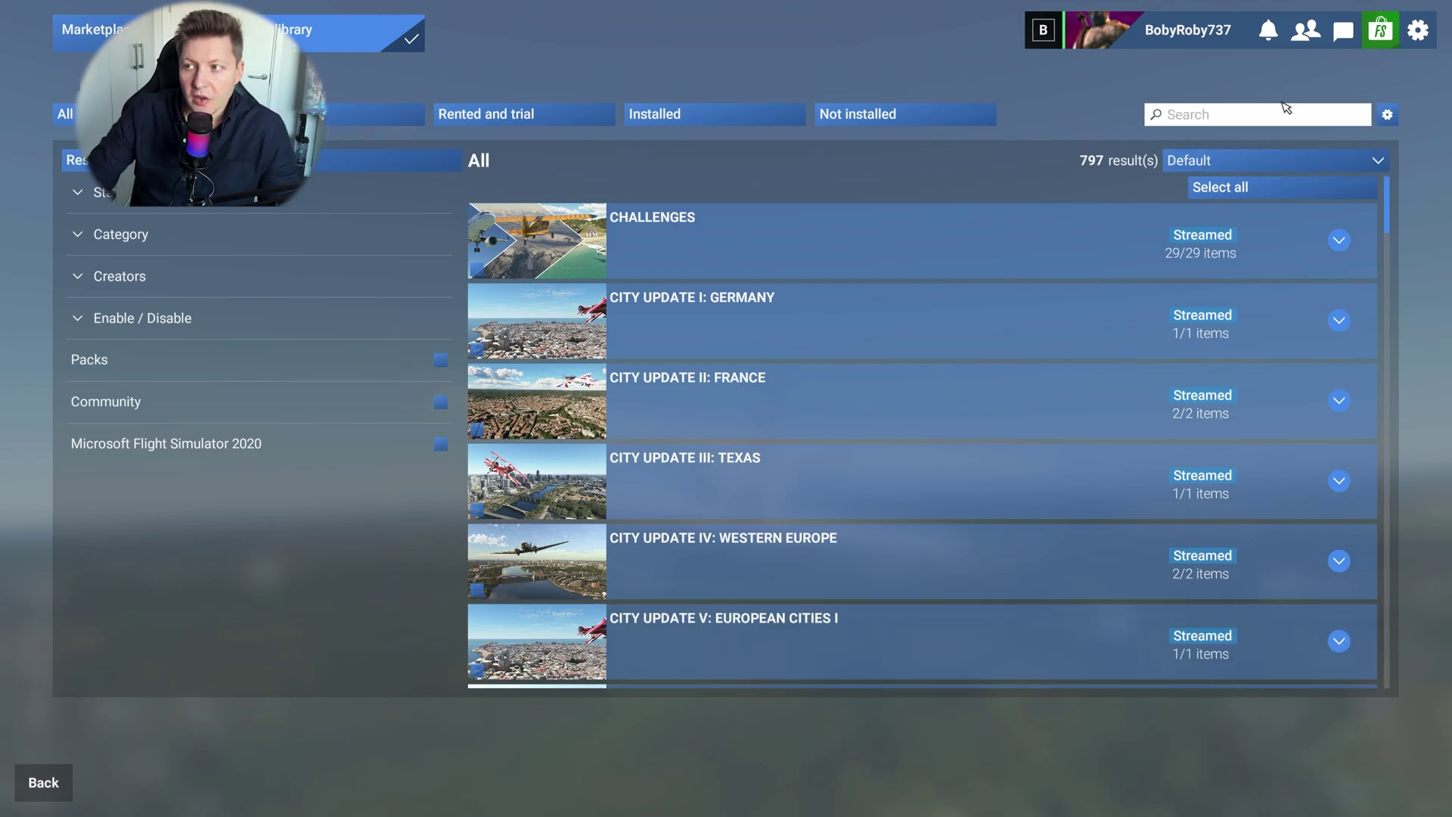
click(1399, 118)
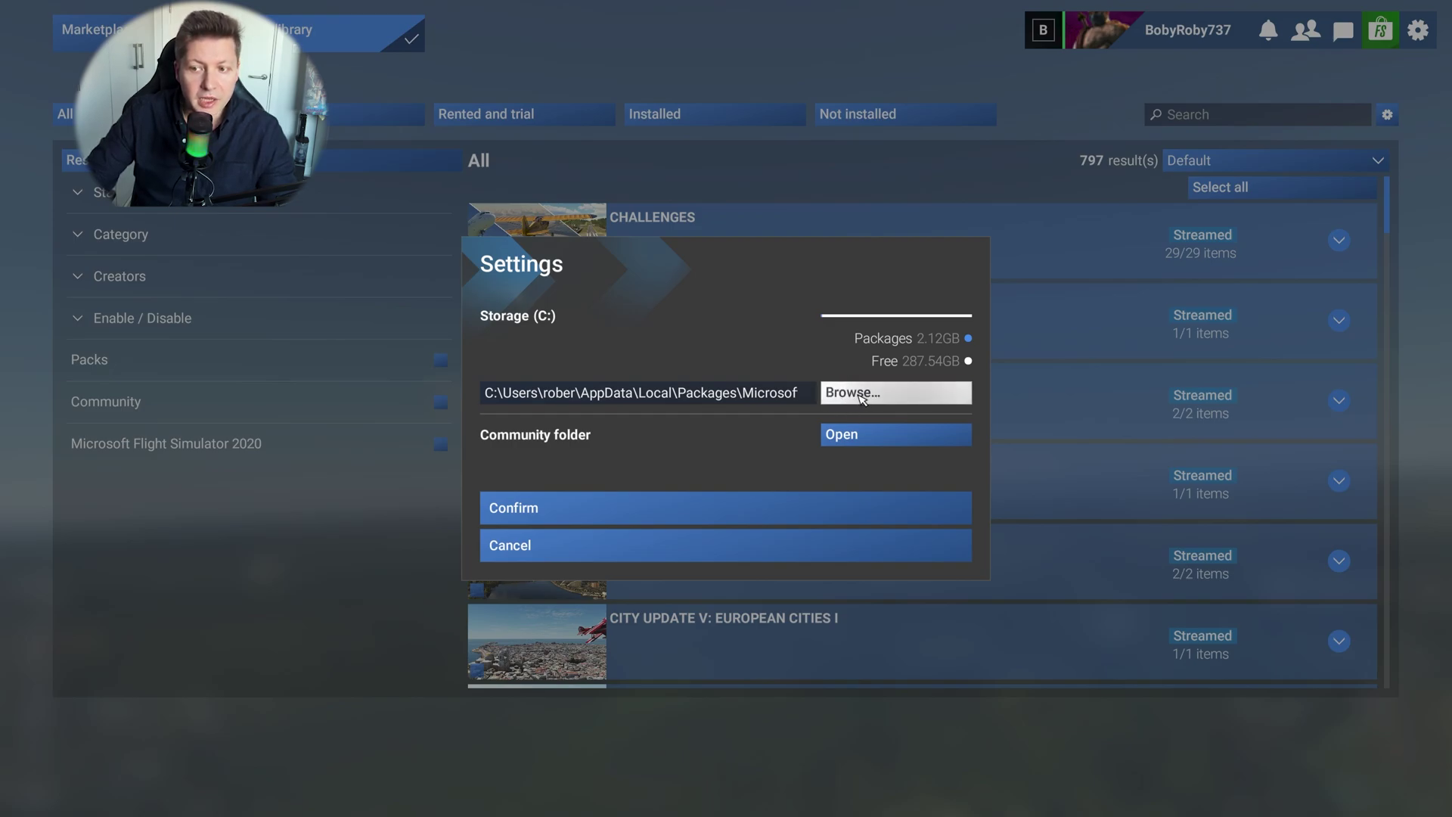
Browse the packages storage location to view its Community, Official2020 and Official2024 folders, leaving the storage path as it is.
click(870, 395)
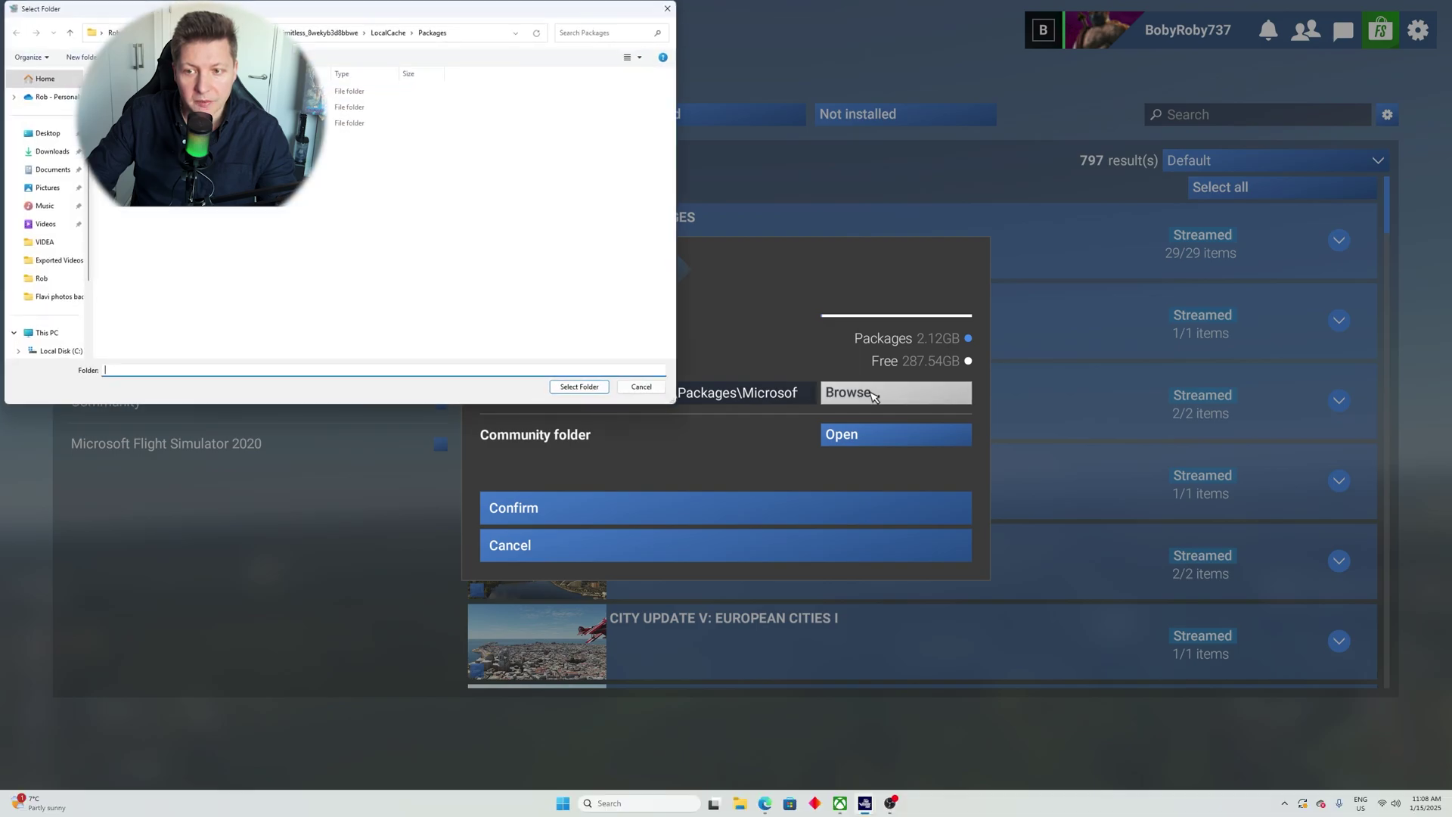
drag(422, 9, 694, 157)
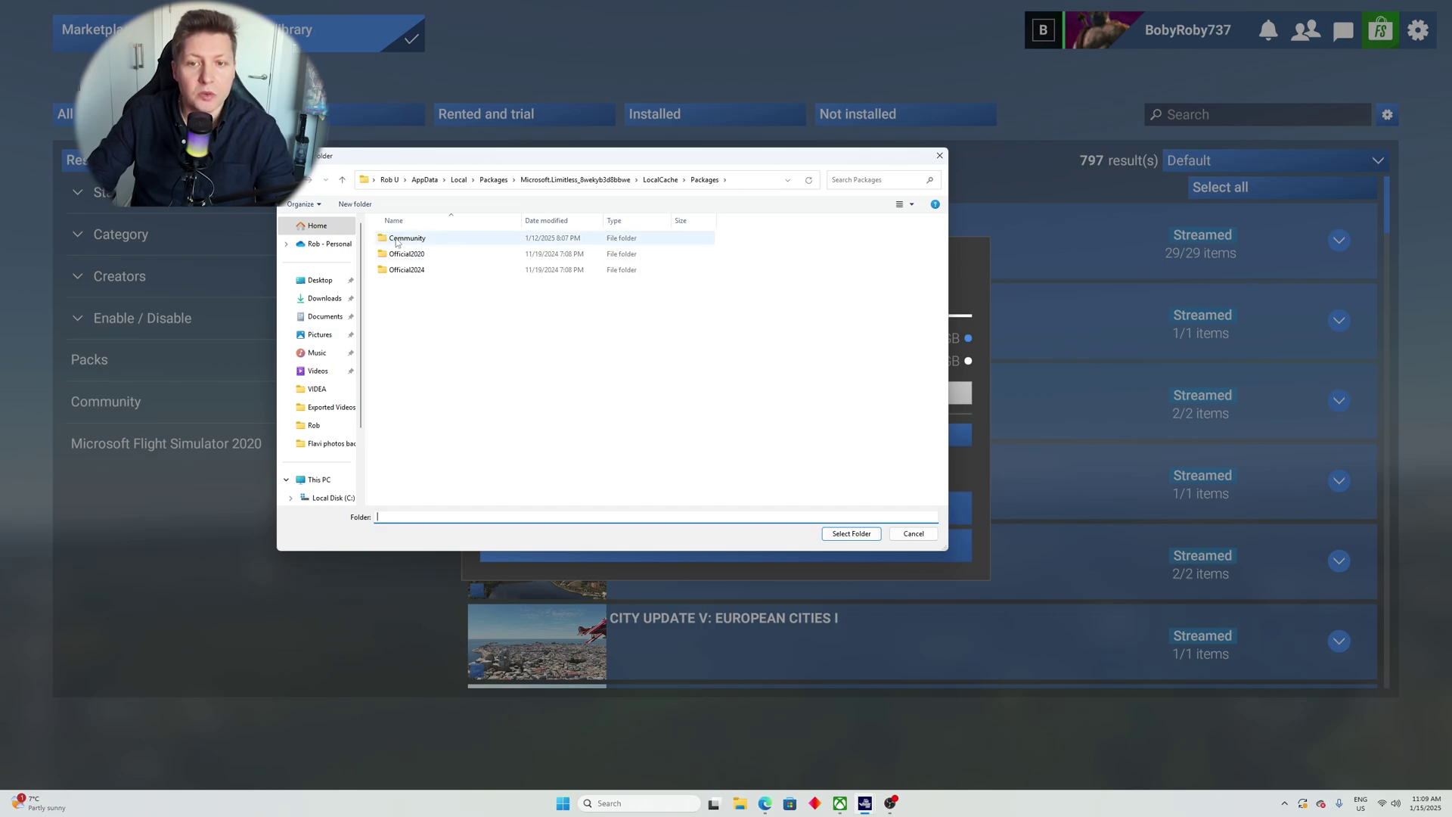
click(396, 239)
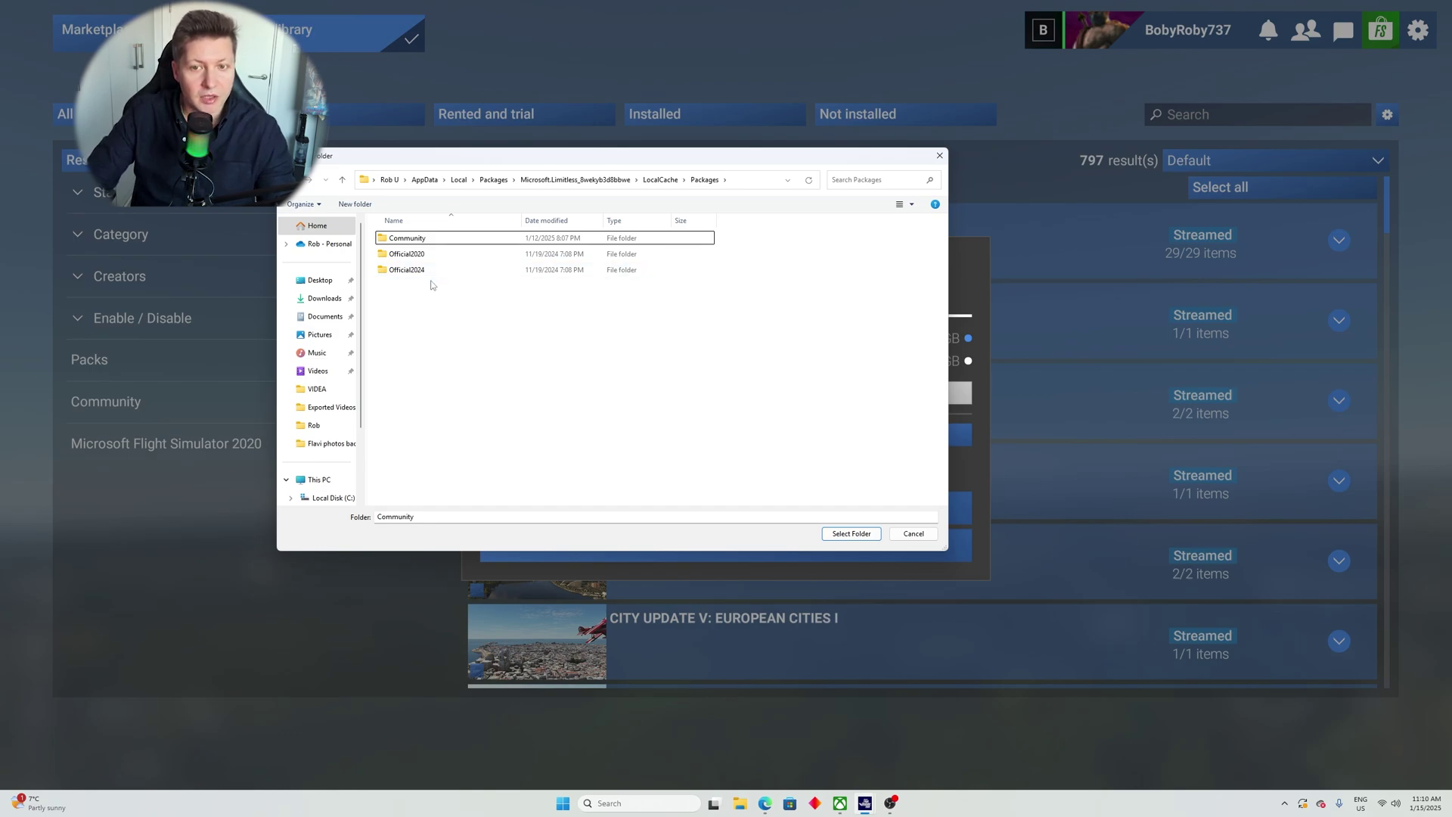
click(405, 240)
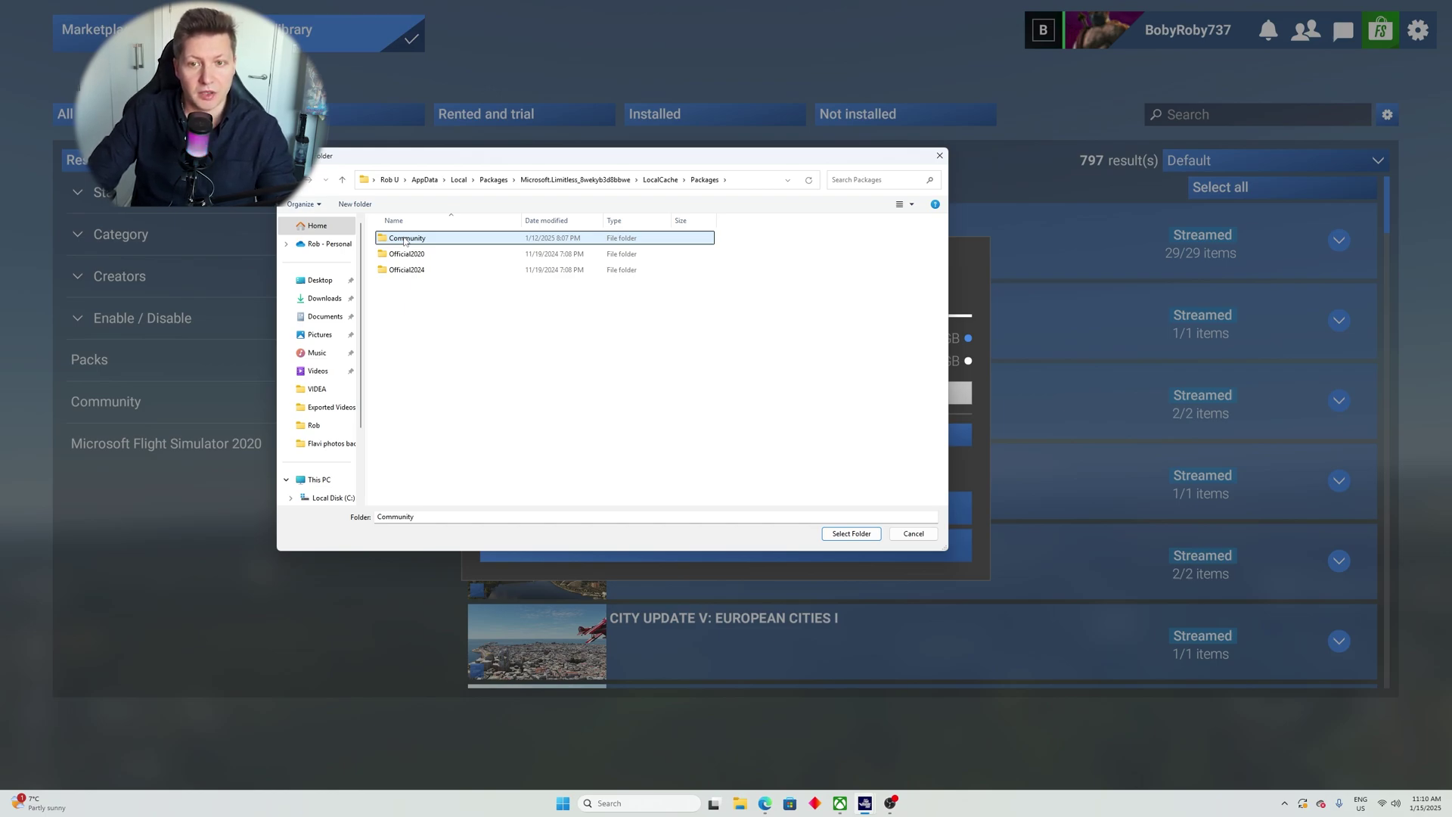
key(Return)
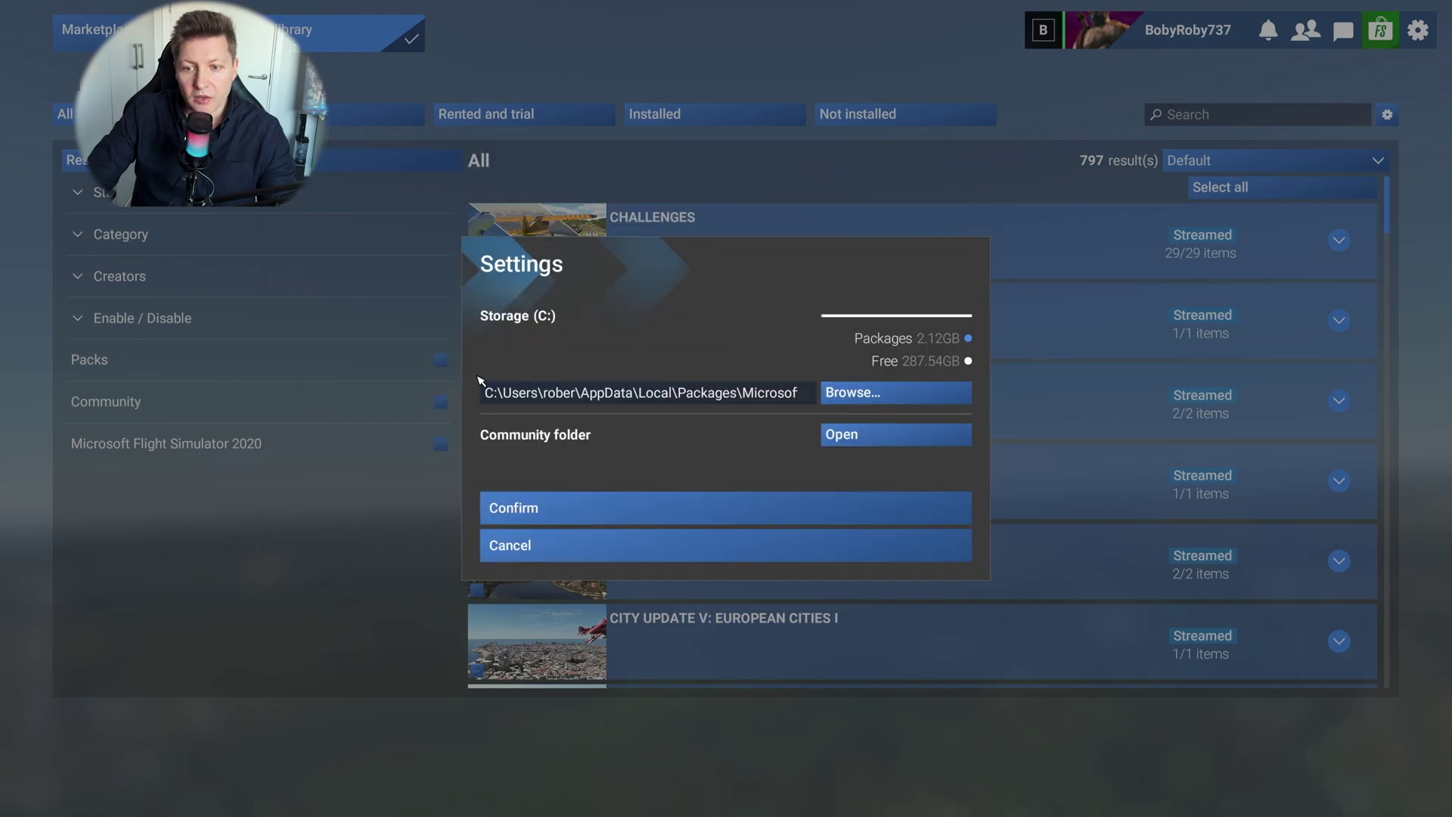
click(866, 394)
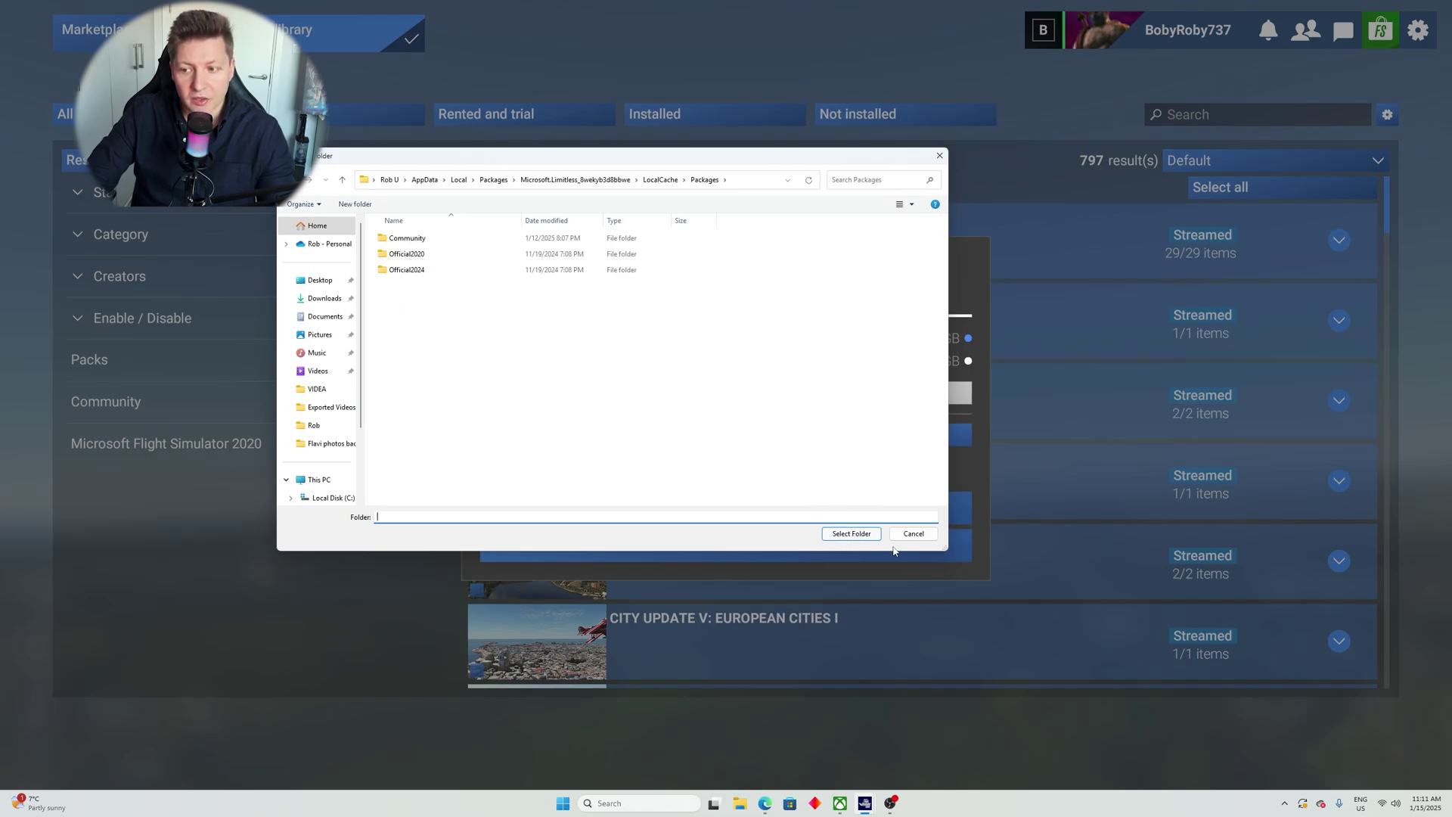
click(914, 535)
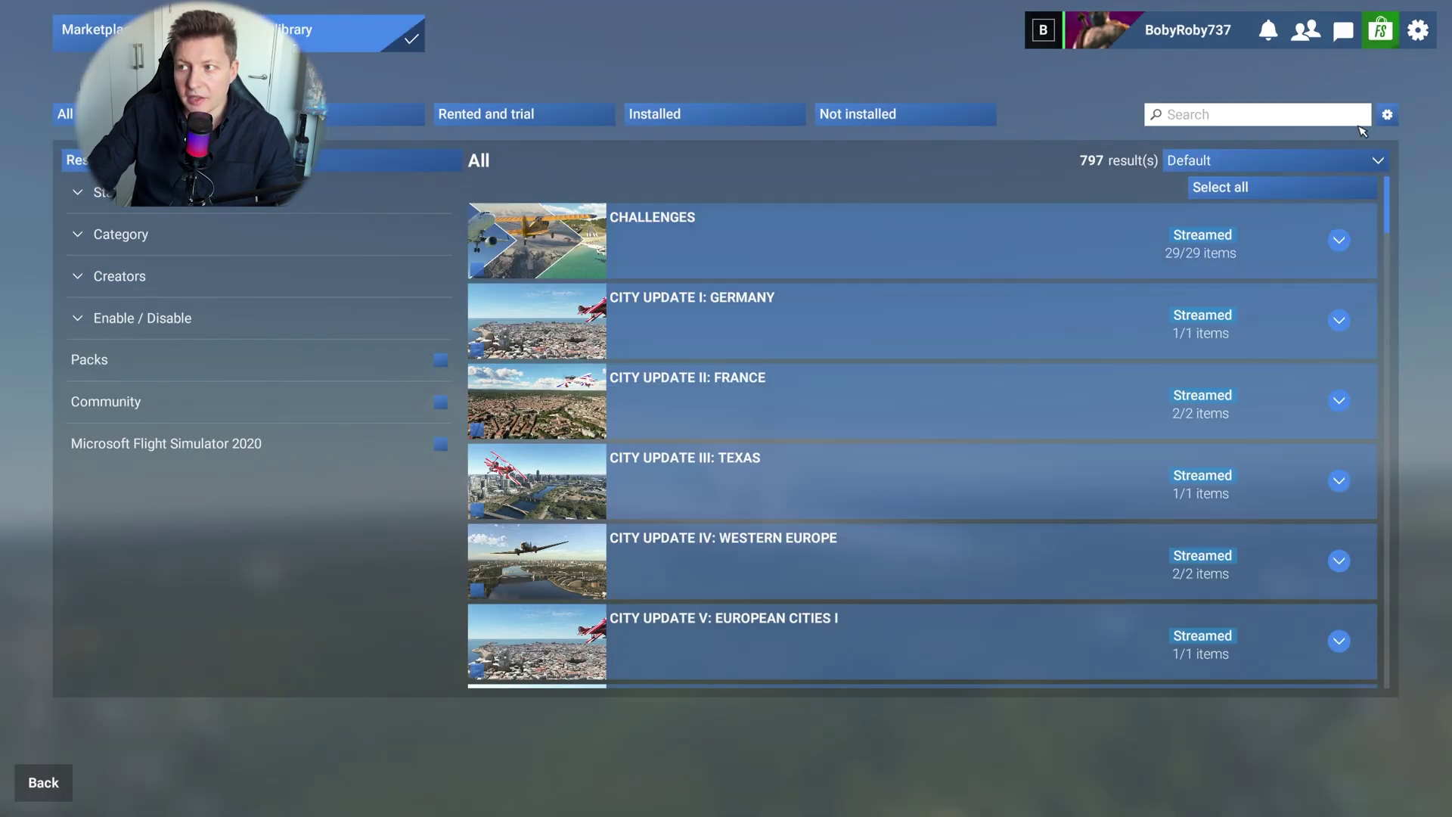
Open the Community folder from the library storage settings to view the add-on folders, and close its window.
click(1388, 115)
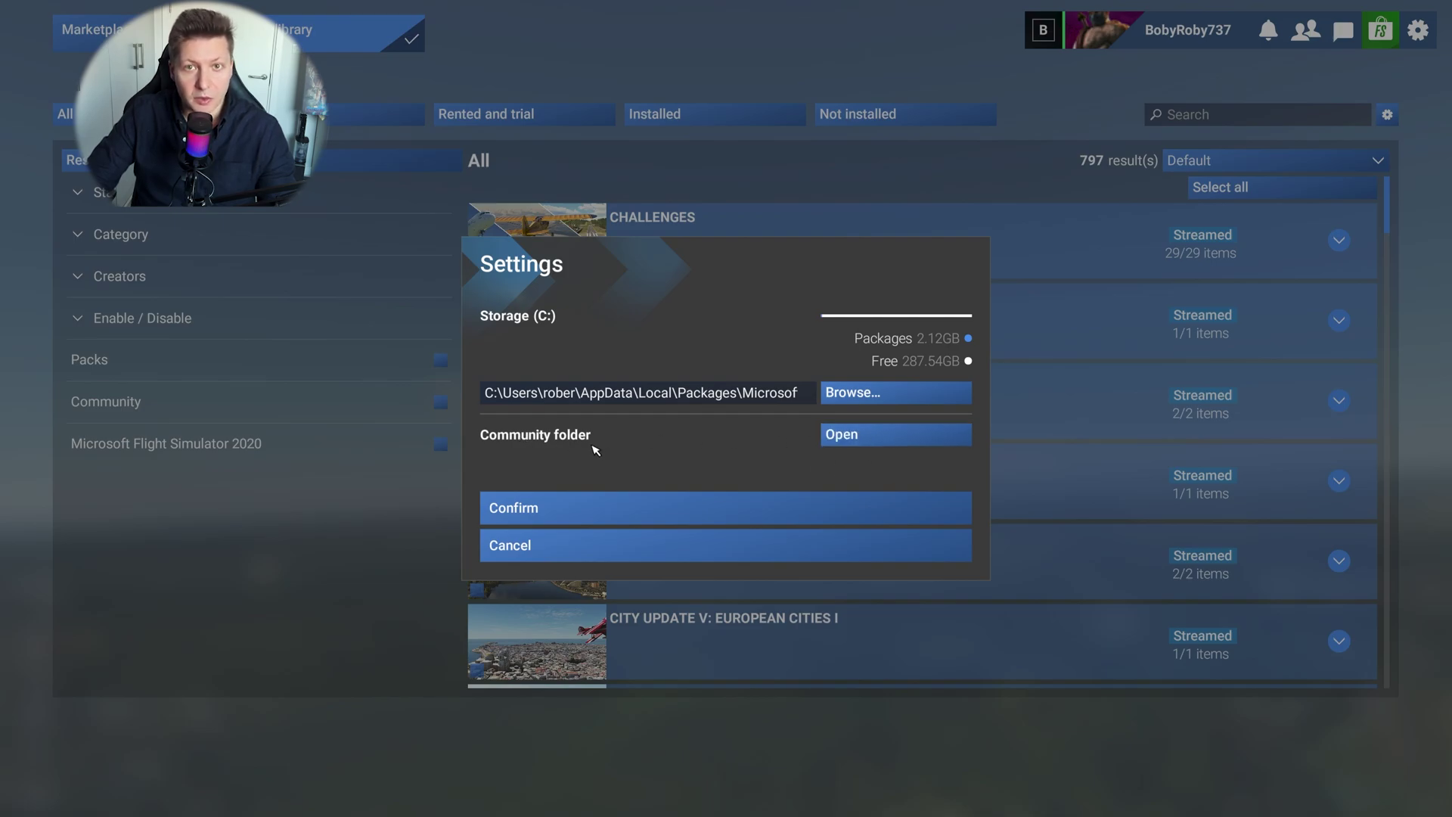
click(842, 439)
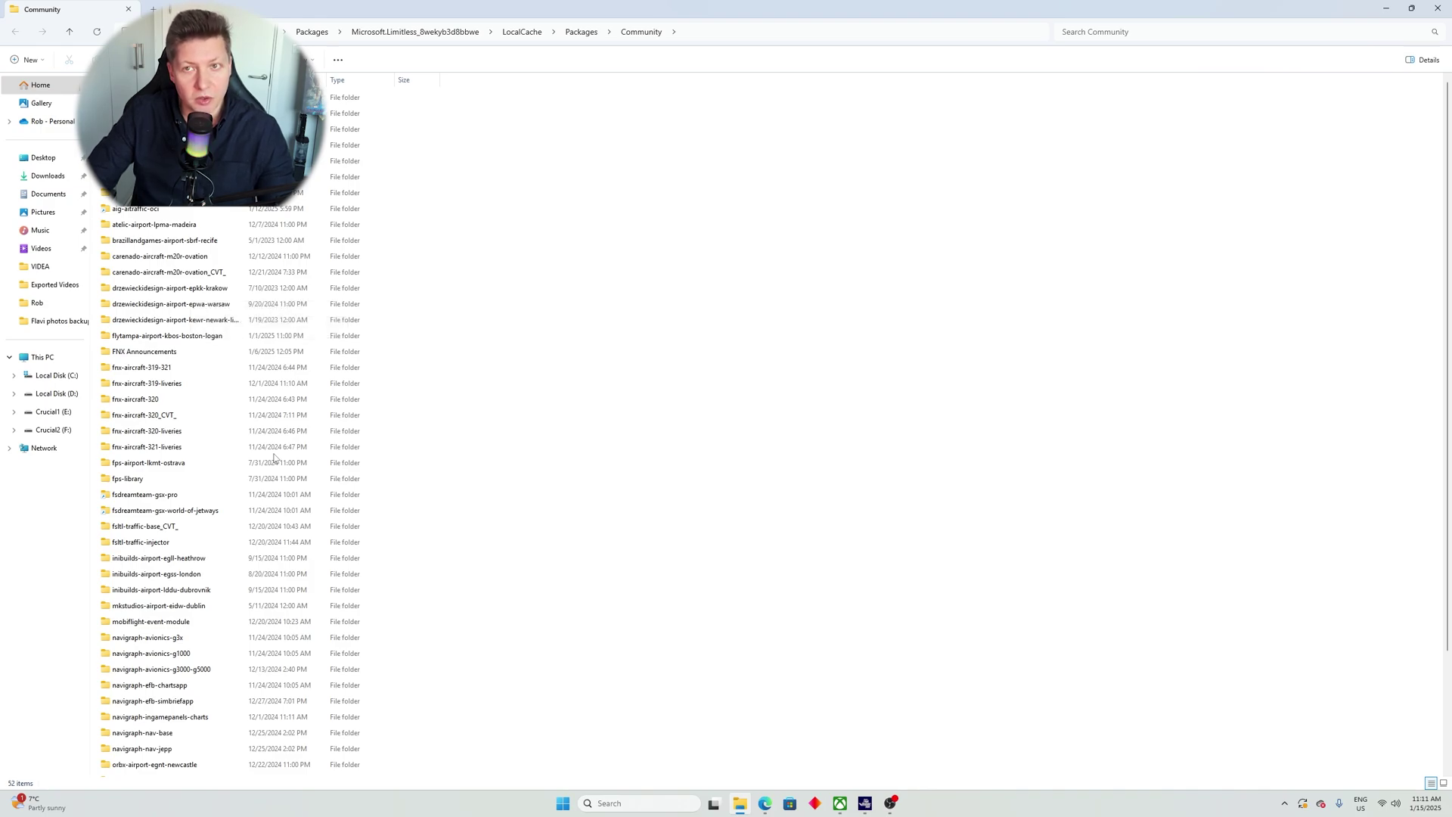
click(1437, 9)
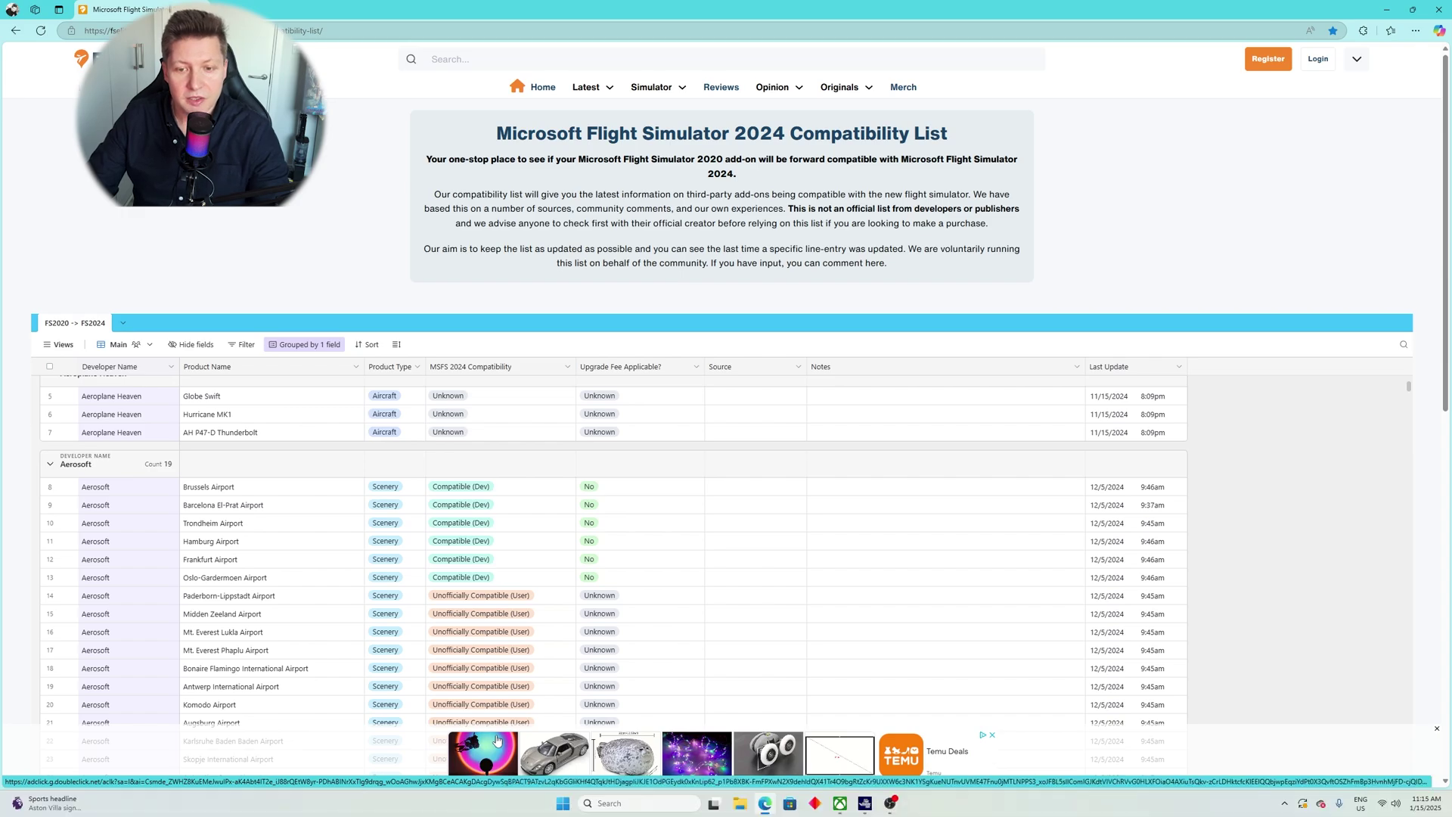
Skim the Microsoft Flight Simulator 2024 Compatibility List from Aerosoft to Burning Blue Design and return to the Aerosoft entries.
scroll(341, 564, down, 3)
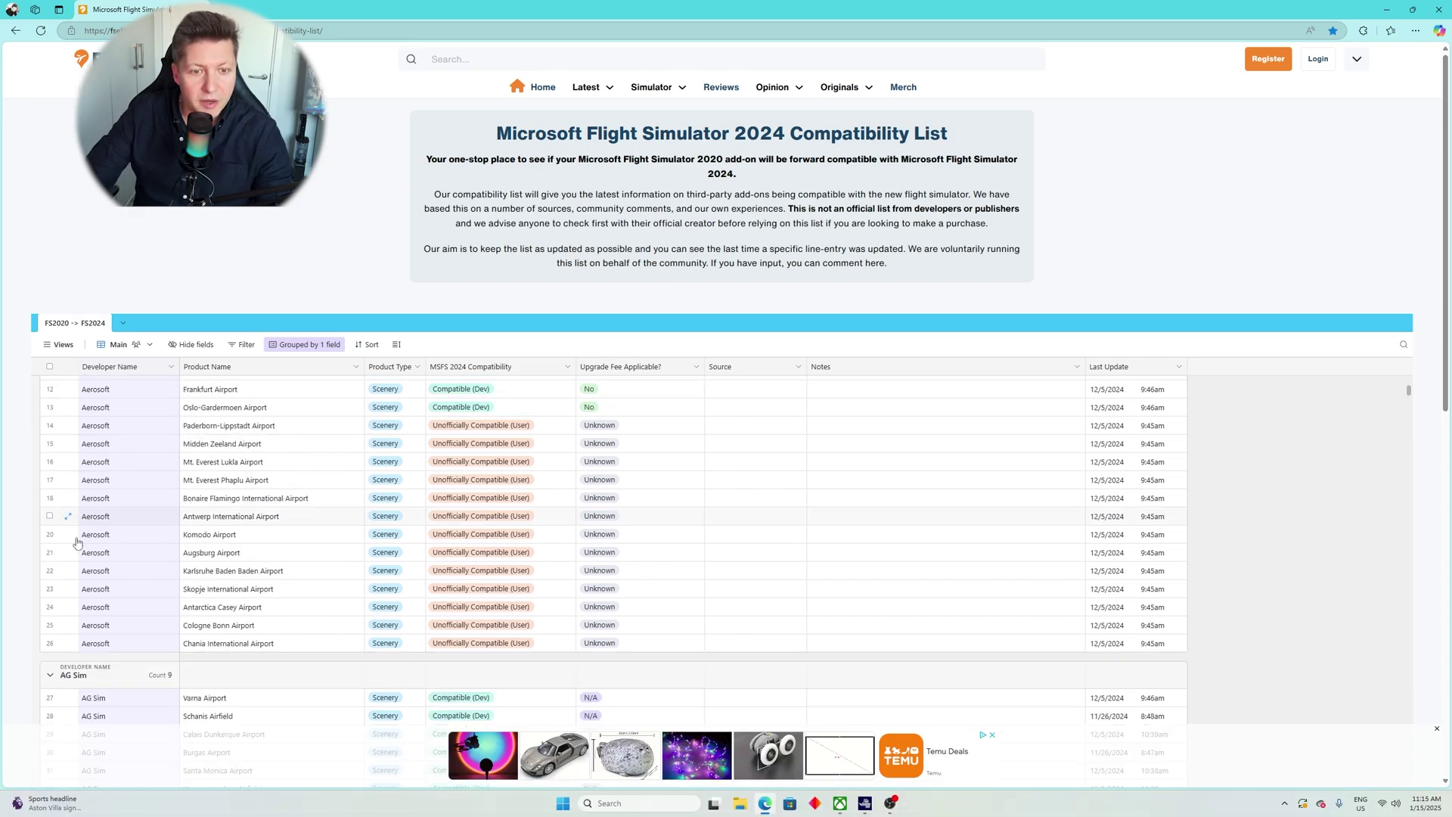
scroll(126, 601, down, 15)
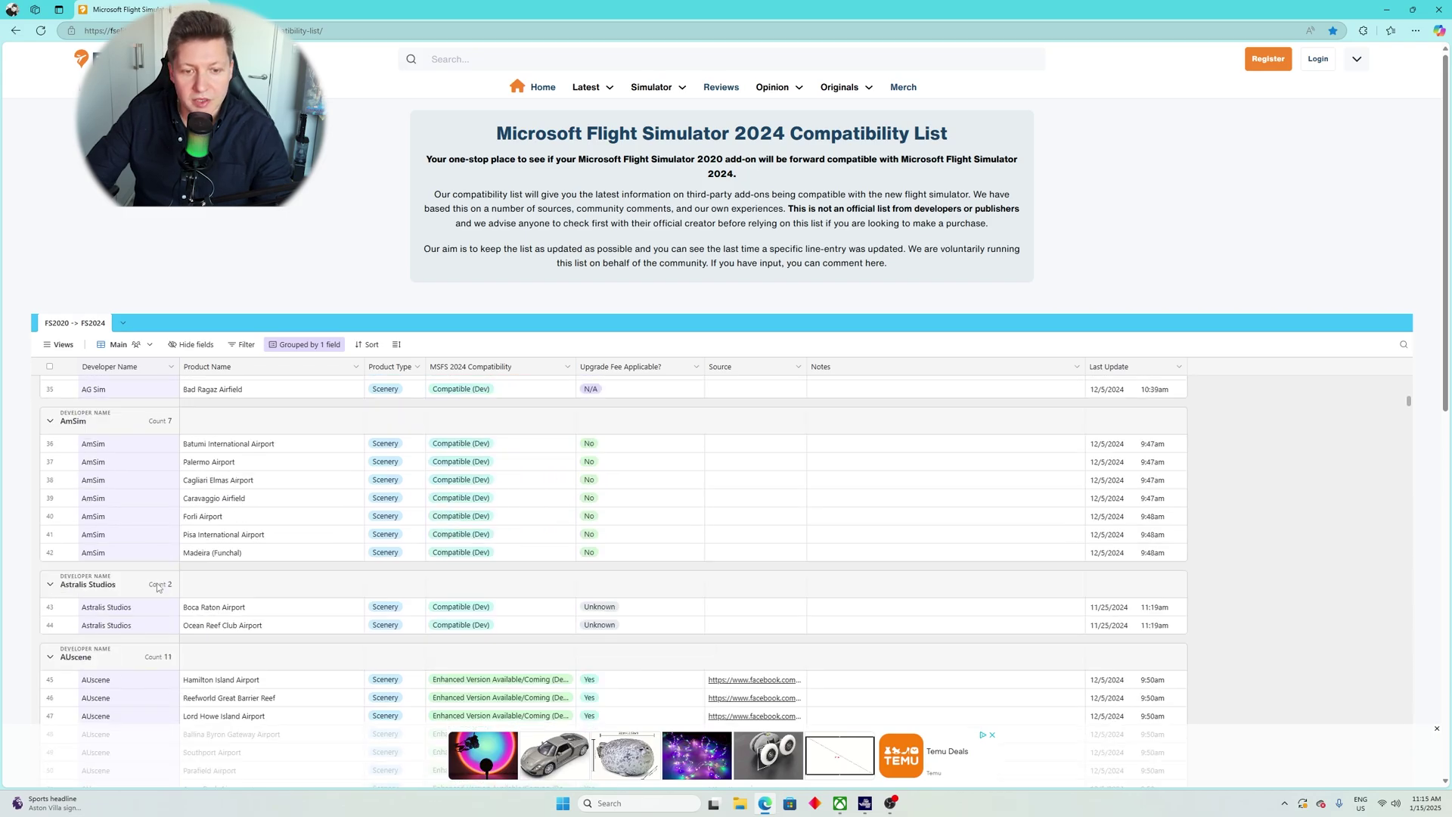
scroll(156, 587, down, 9)
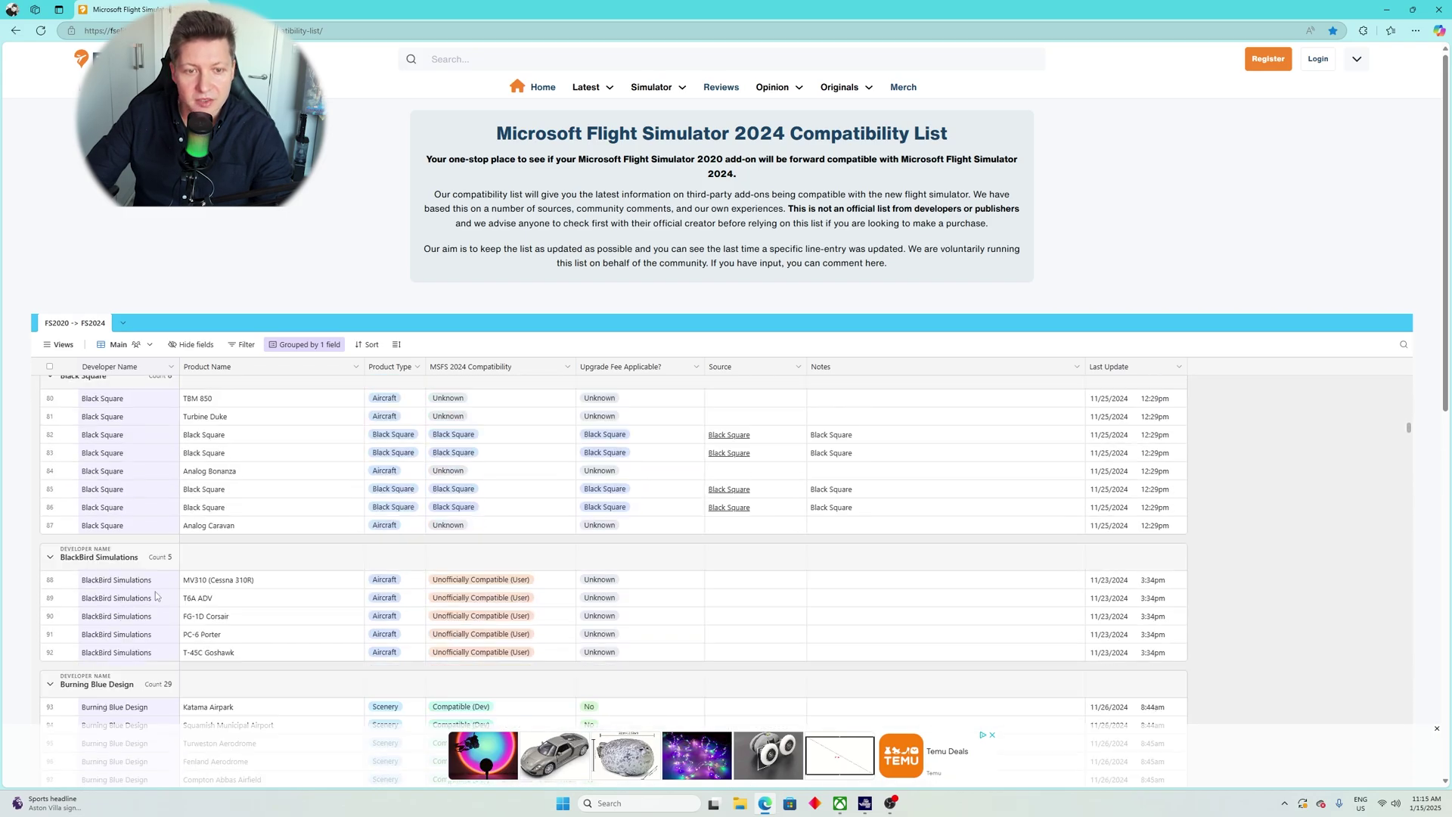
scroll(227, 598, down, 5)
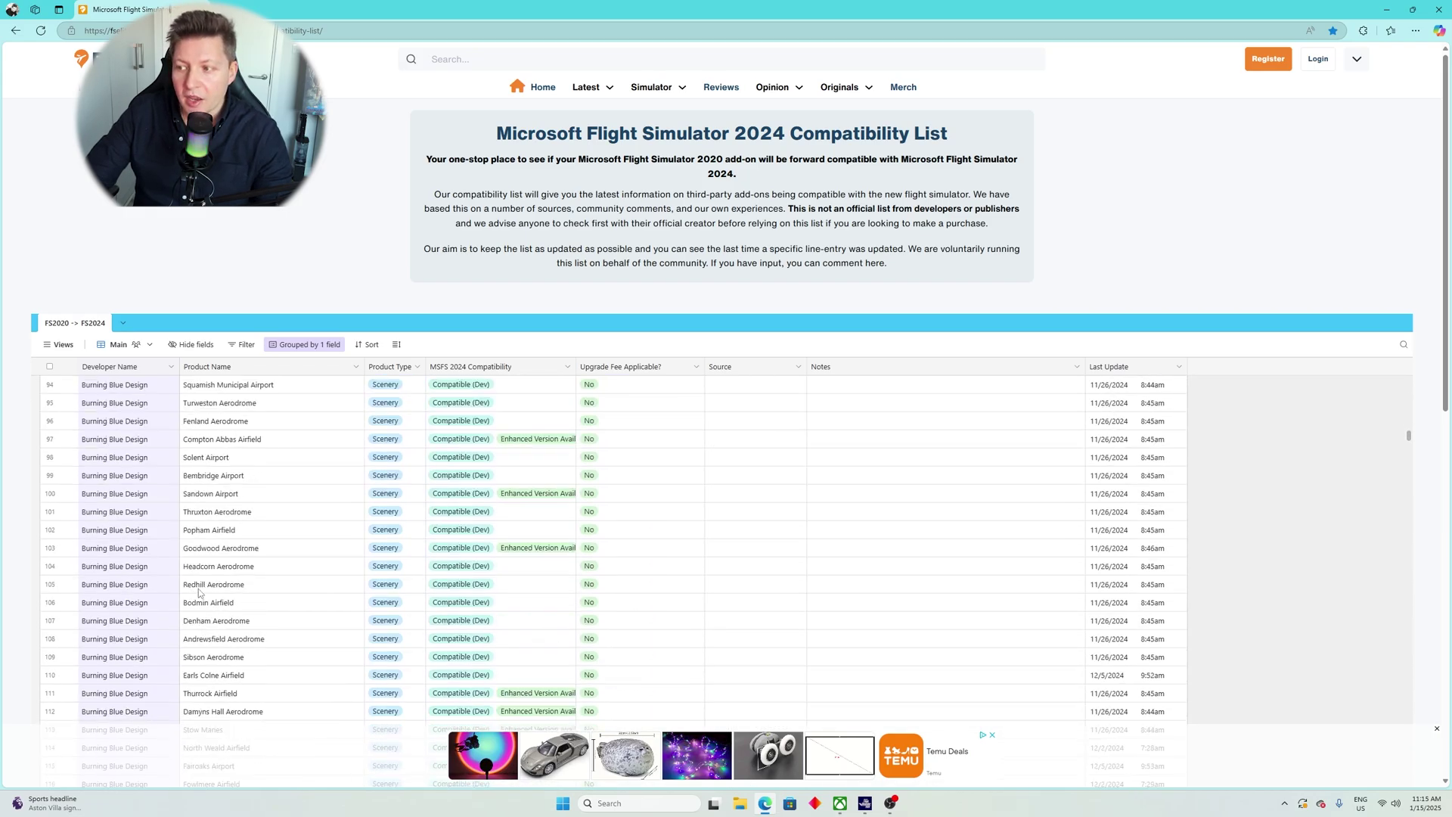
scroll(293, 620, up, 3)
scroll(293, 620, up, 20)
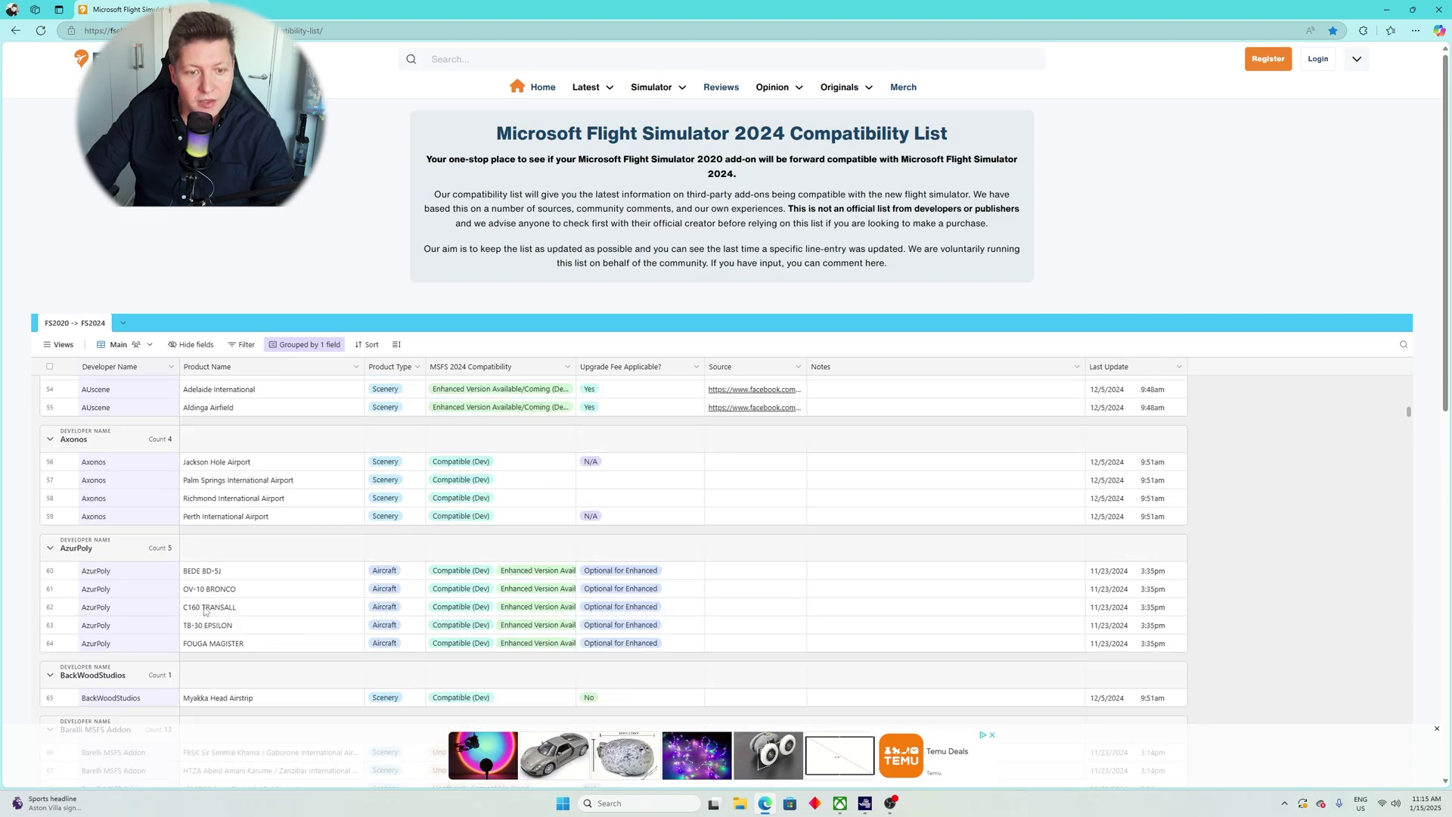
scroll(146, 580, up, 3)
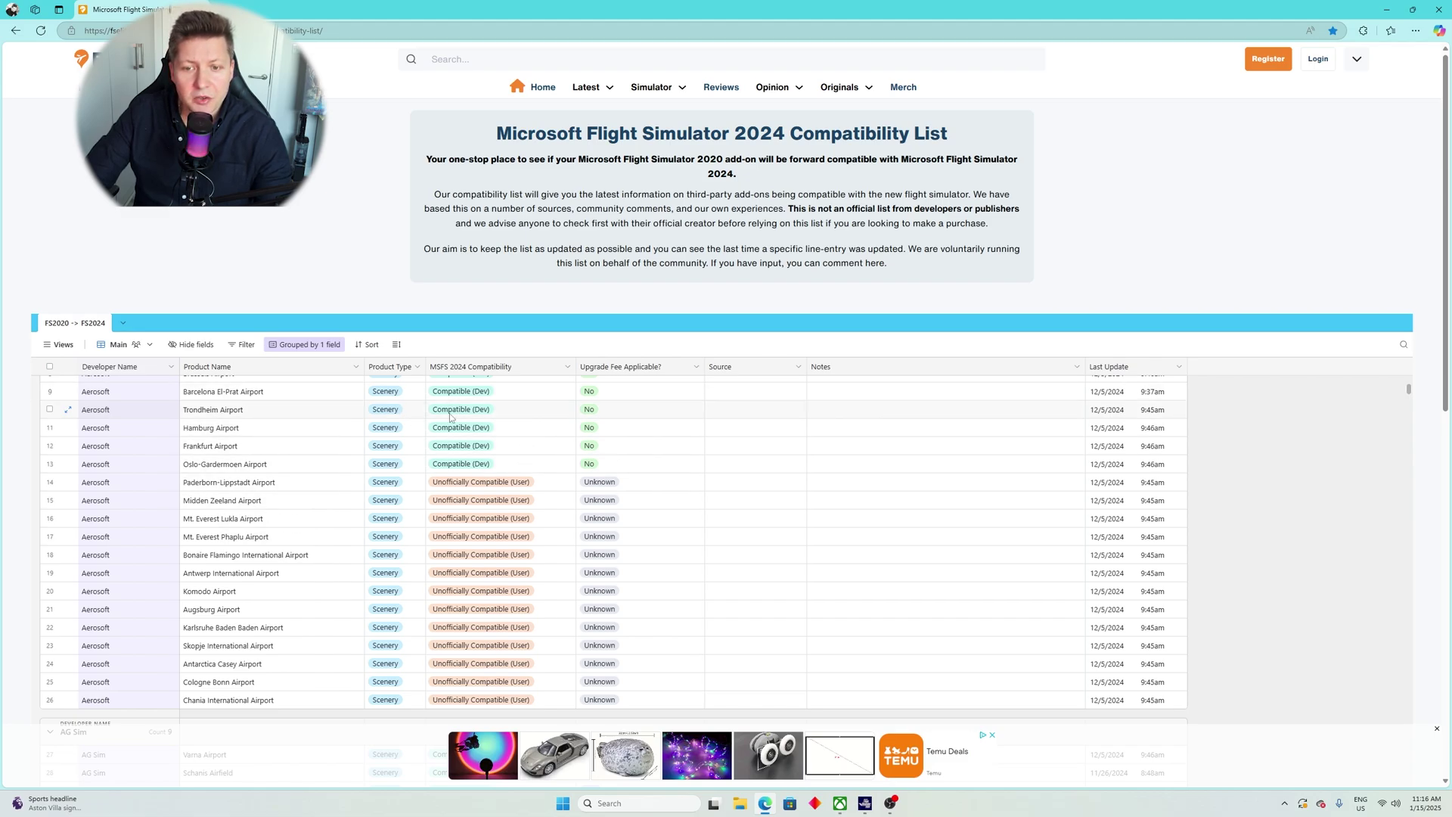
scroll(492, 469, up, 3)
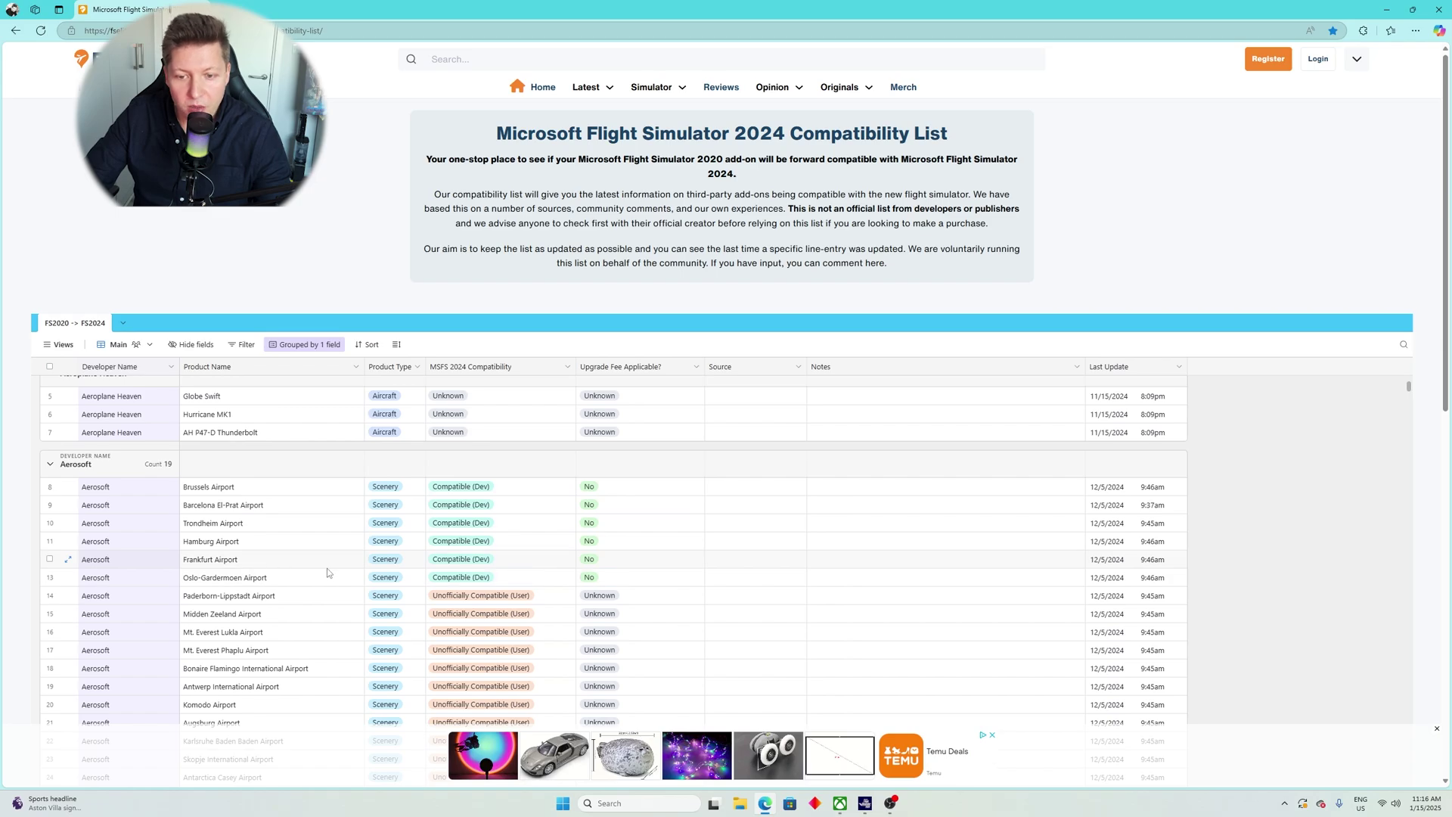
Examine the MSFS 2024 compatibility and upgrade fee entries by developer, from Aerosoft through CaptainSim and Carenado to CowanSim.
scroll(369, 575, down, 5)
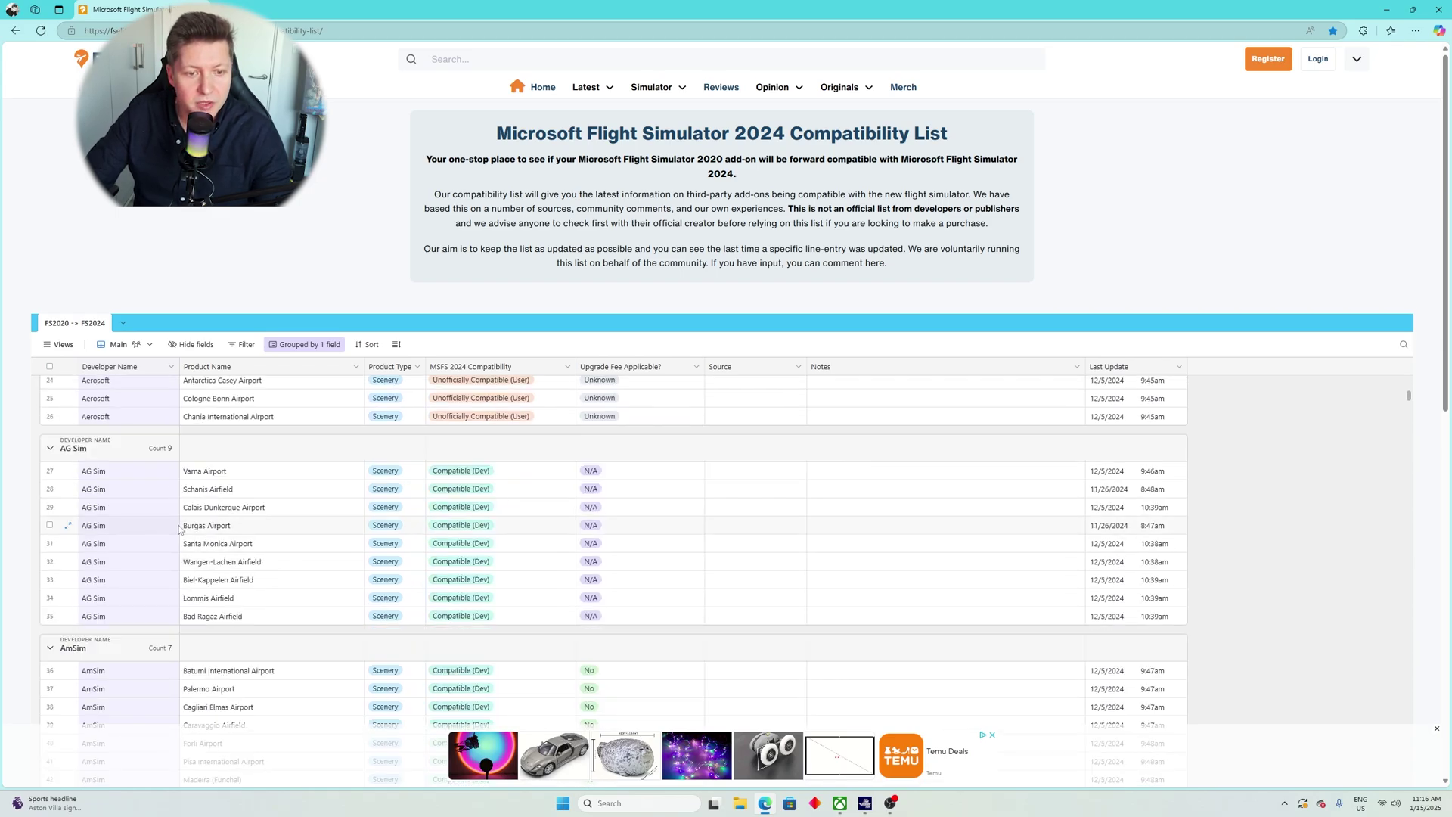
scroll(124, 546, down, 2)
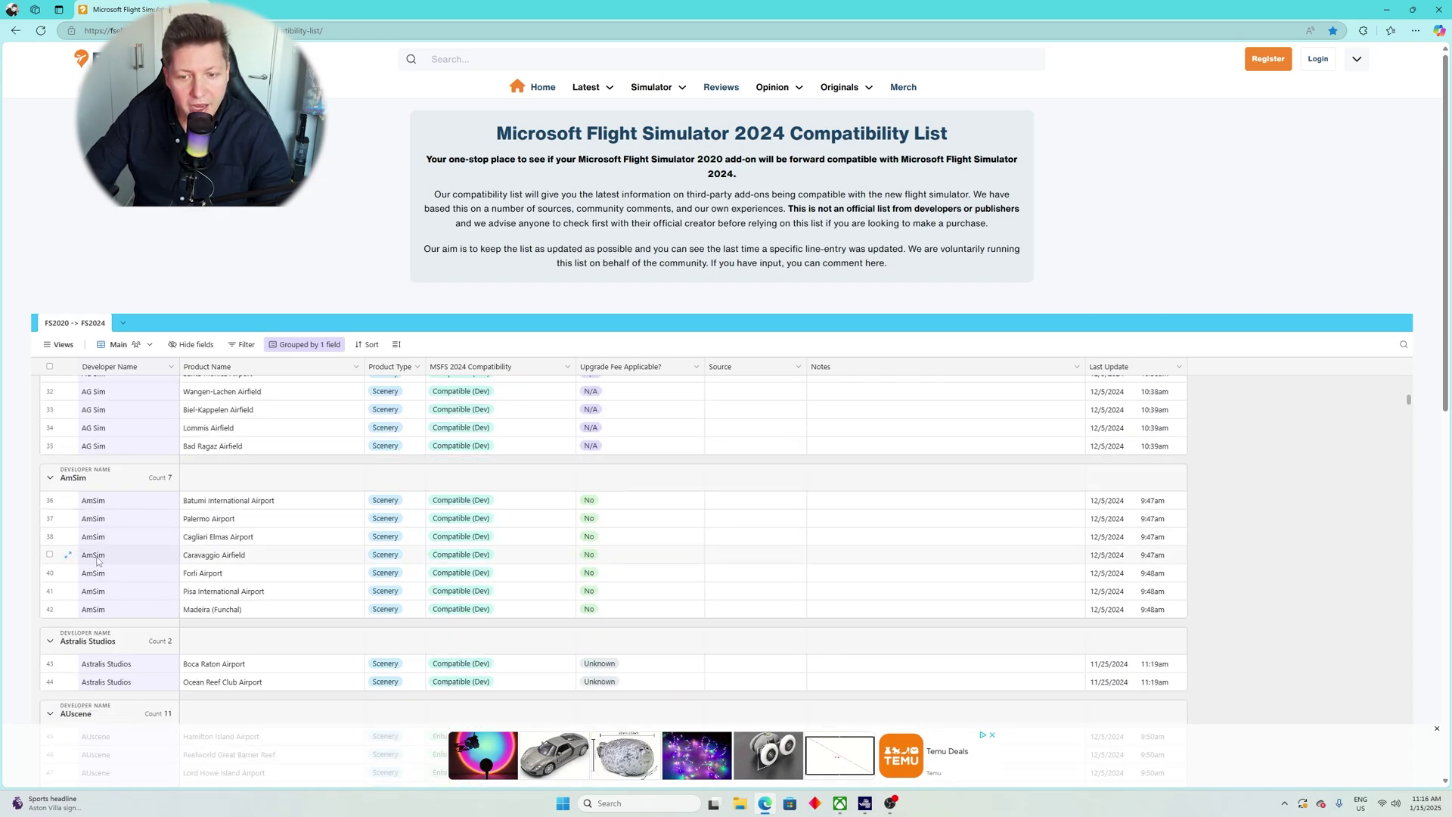
scroll(97, 562, down, 4)
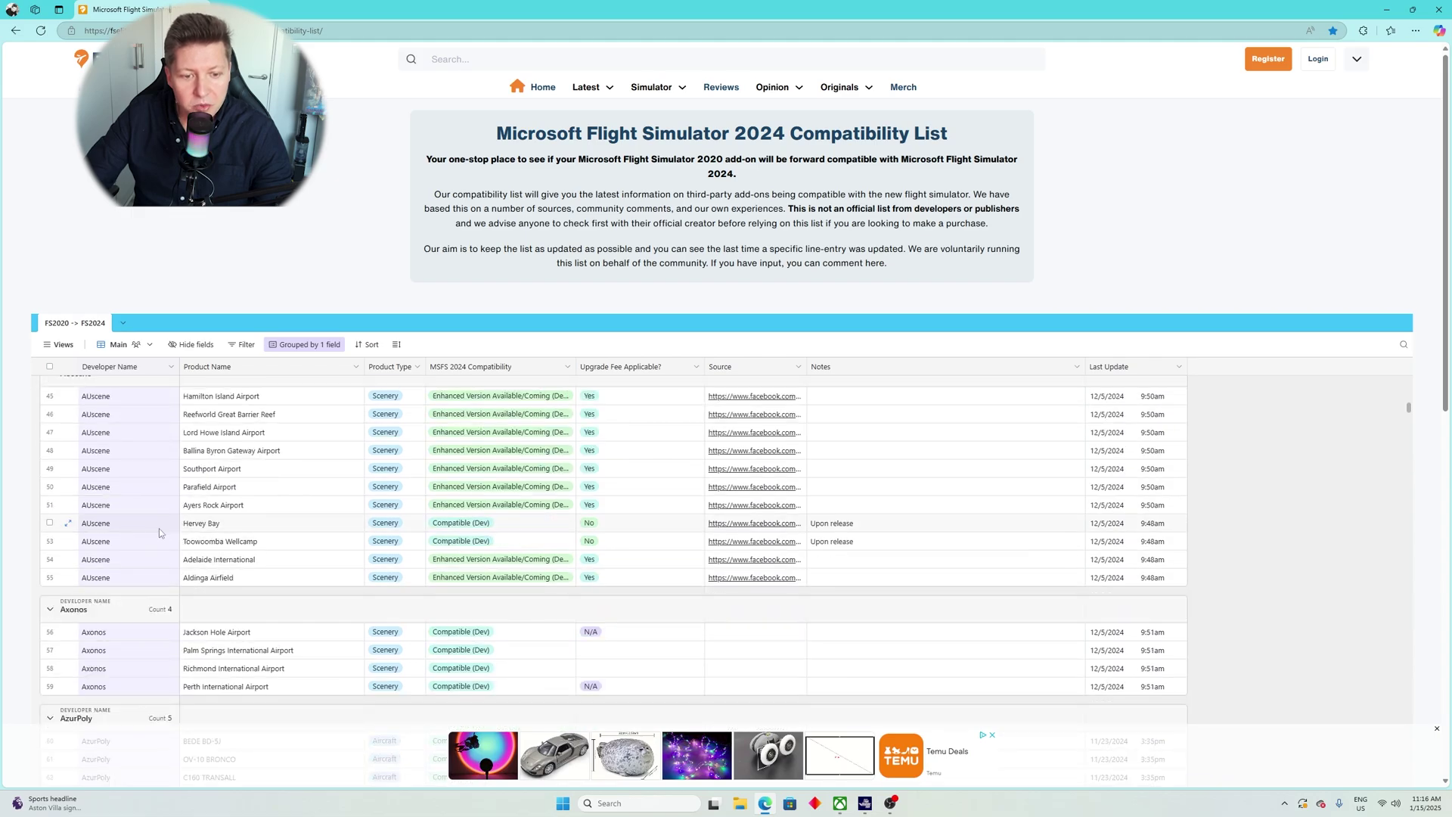
scroll(159, 532, down, 5)
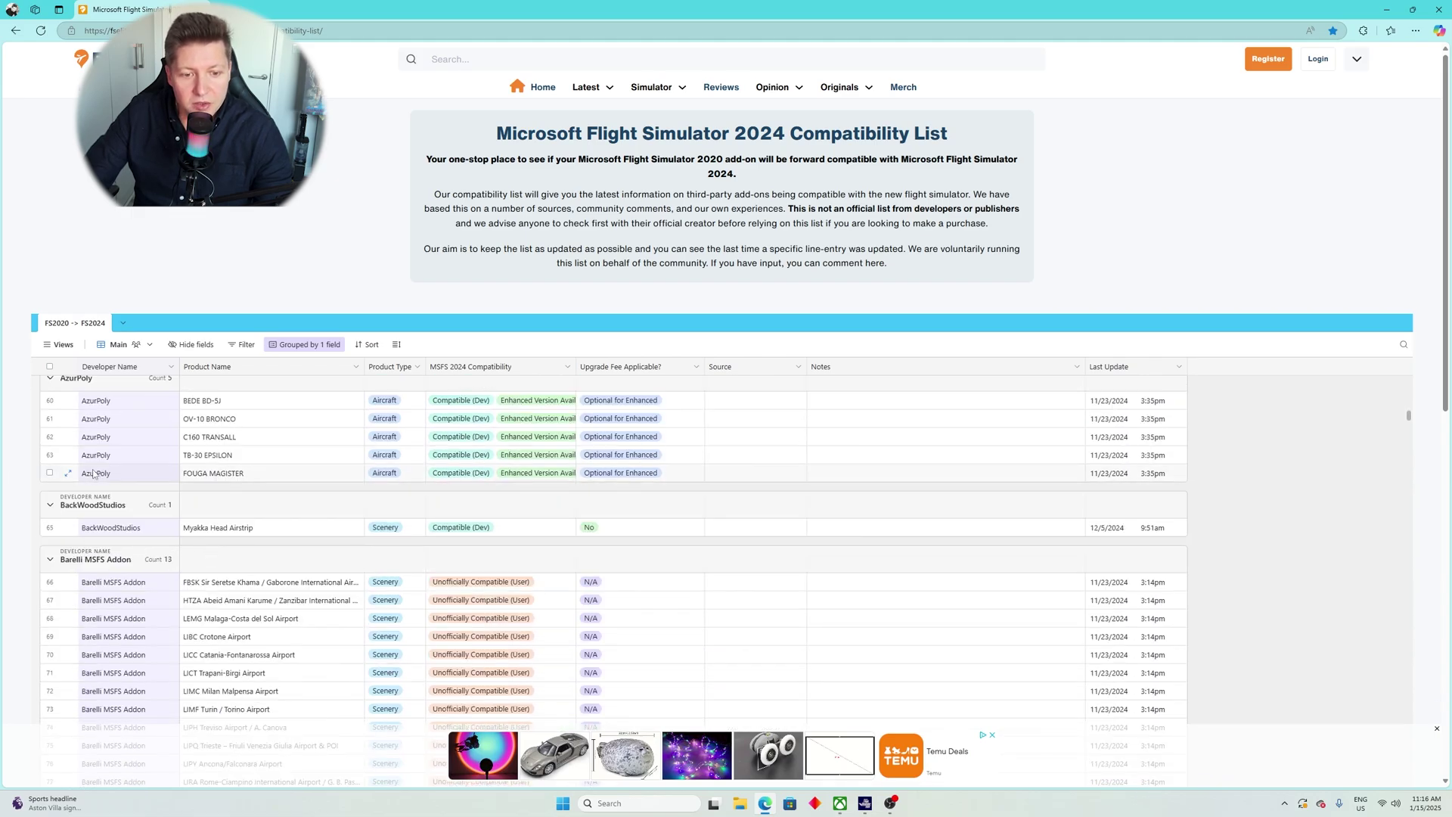
scroll(92, 475, down, 5)
scroll(154, 535, down, 2)
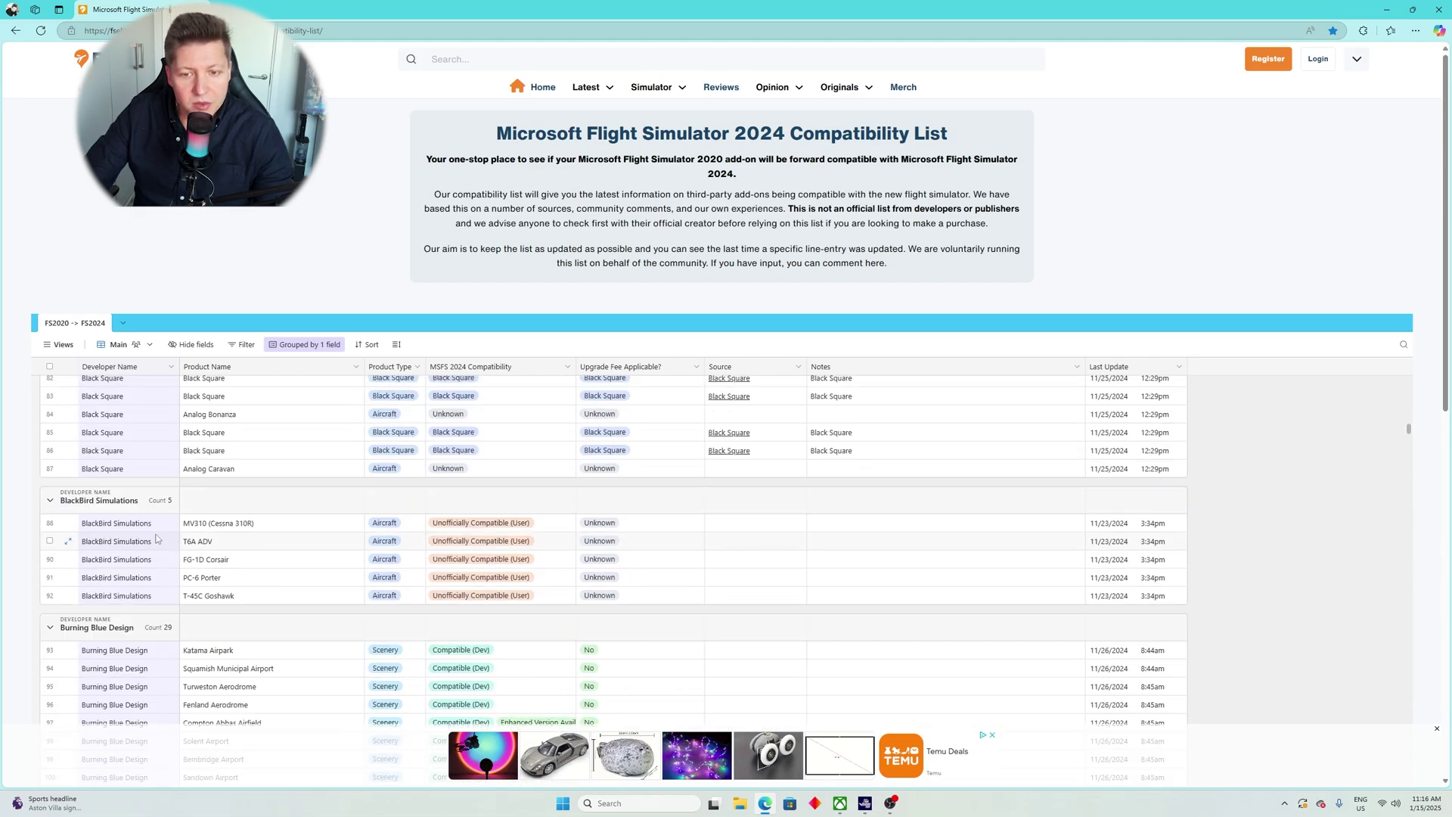
scroll(151, 556, down, 3)
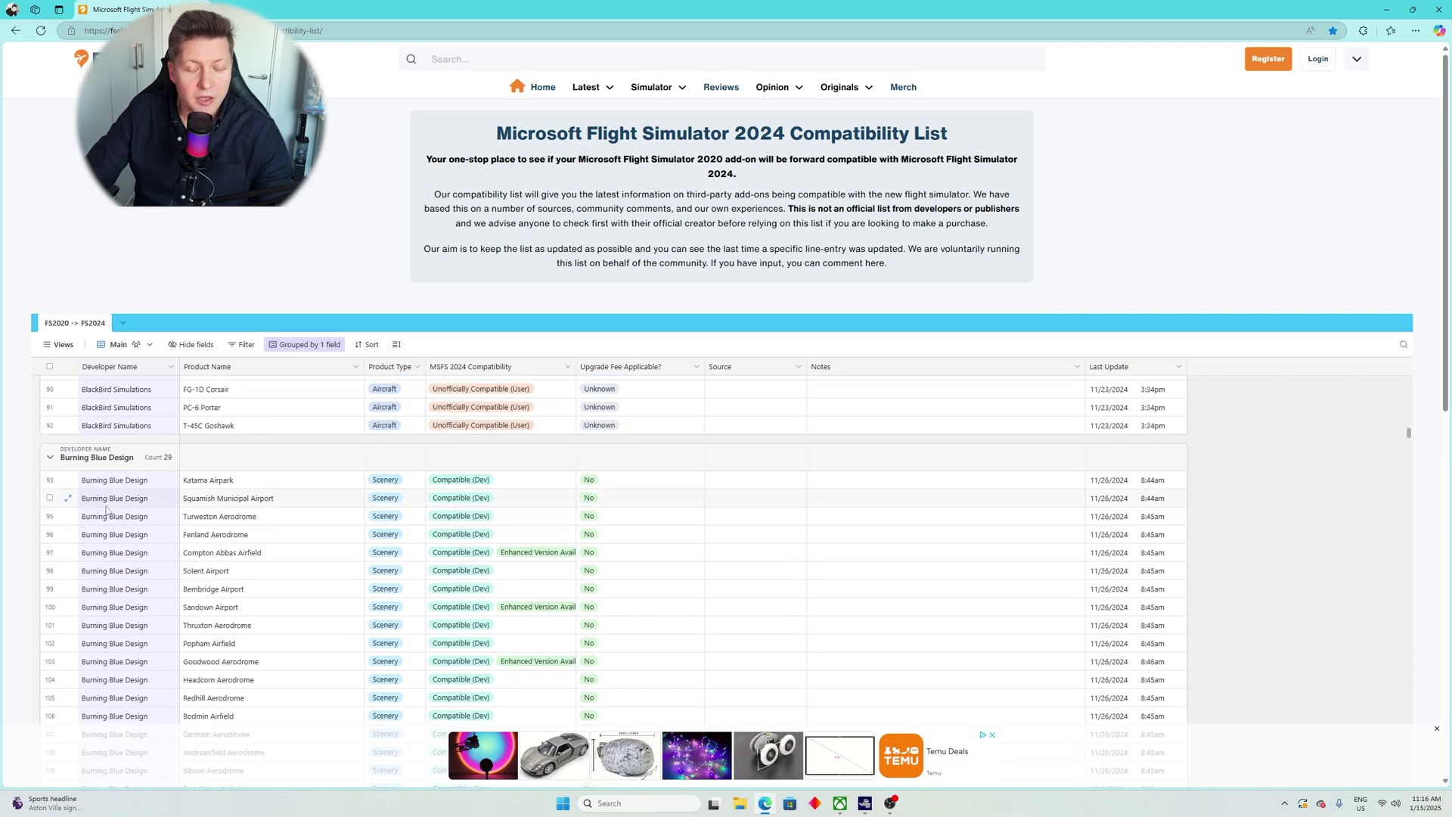
scroll(468, 503, down, 2)
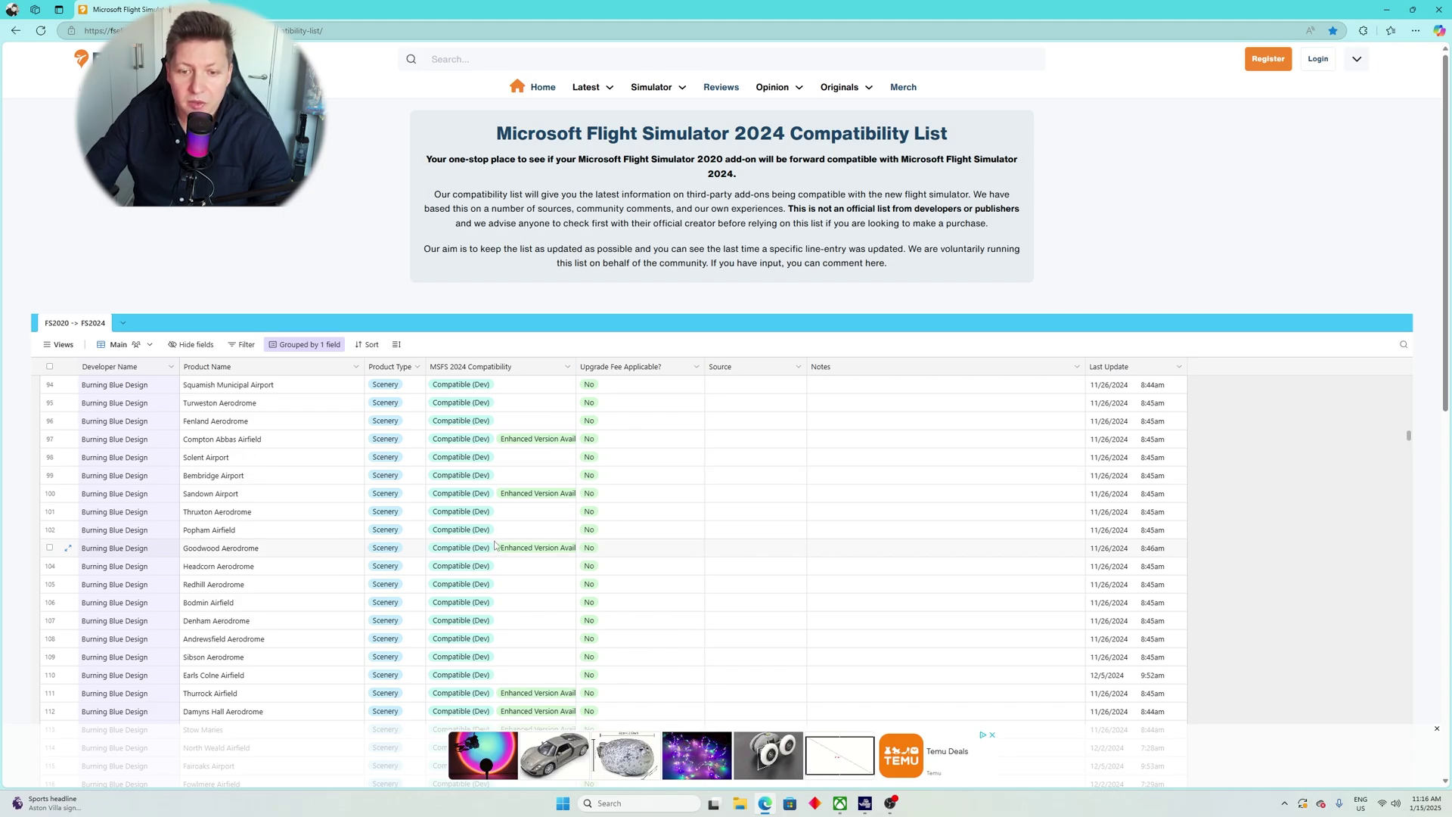
scroll(495, 545, down, 4)
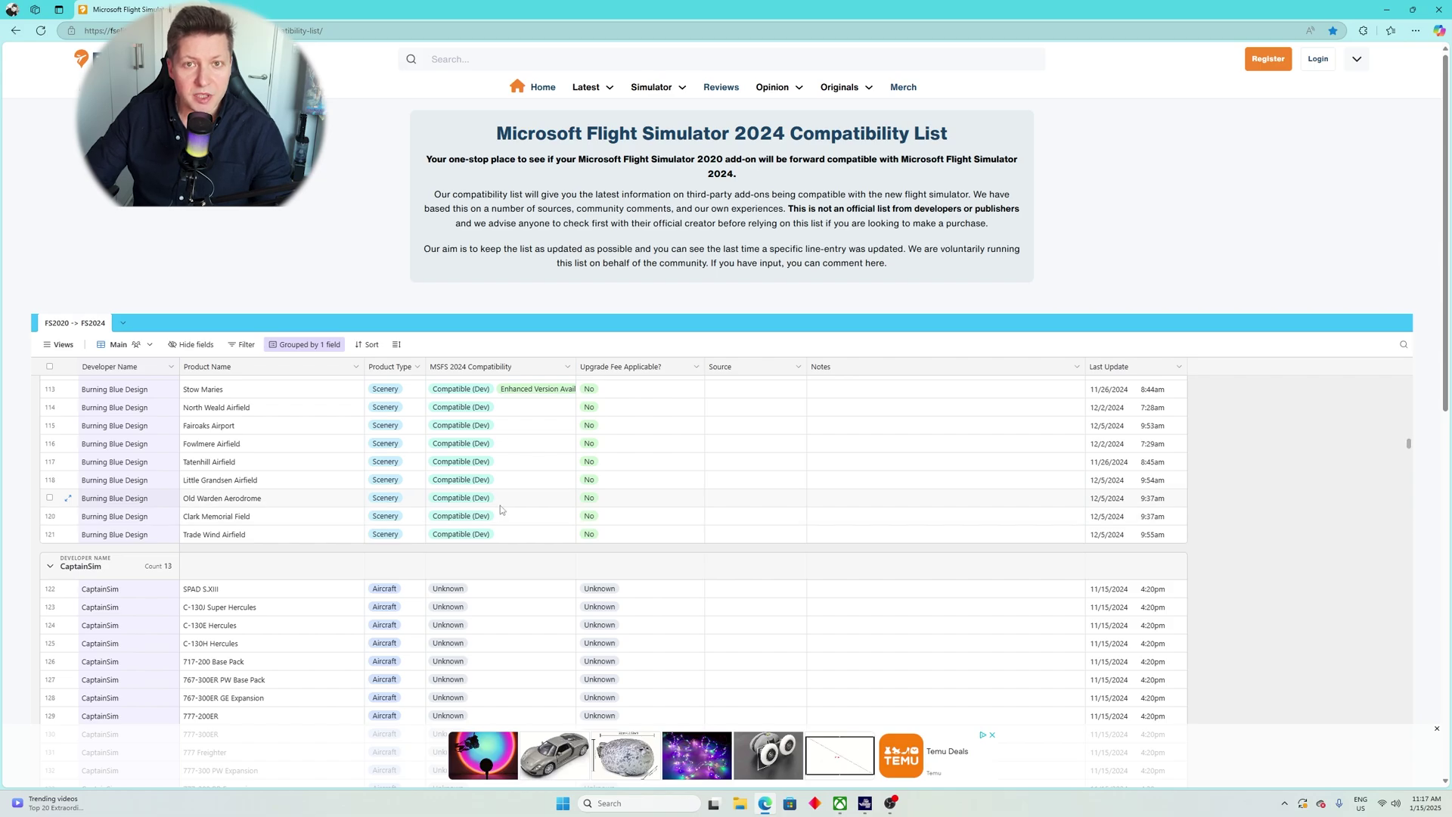
scroll(499, 519, down, 8)
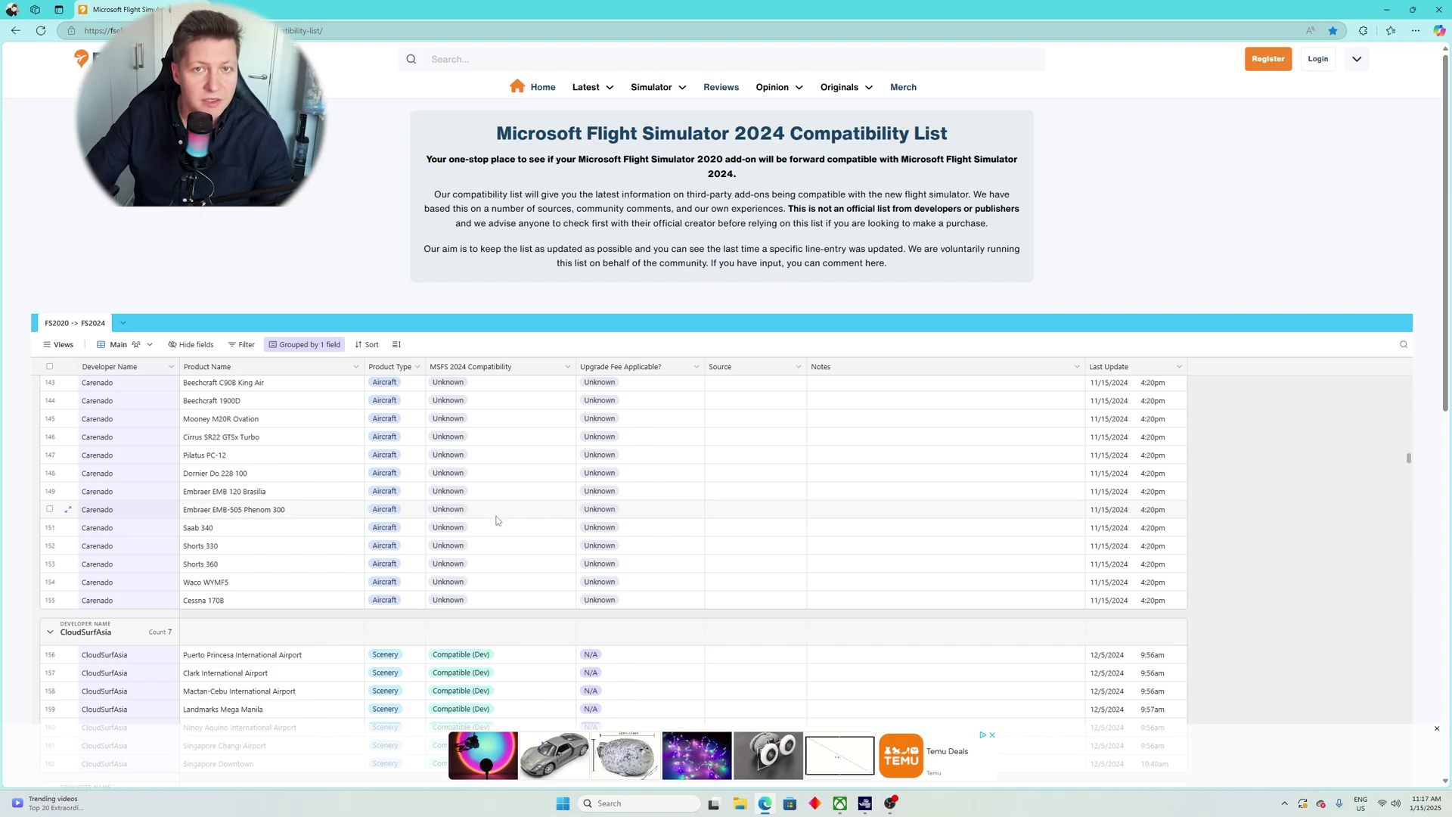
scroll(498, 522, down, 8)
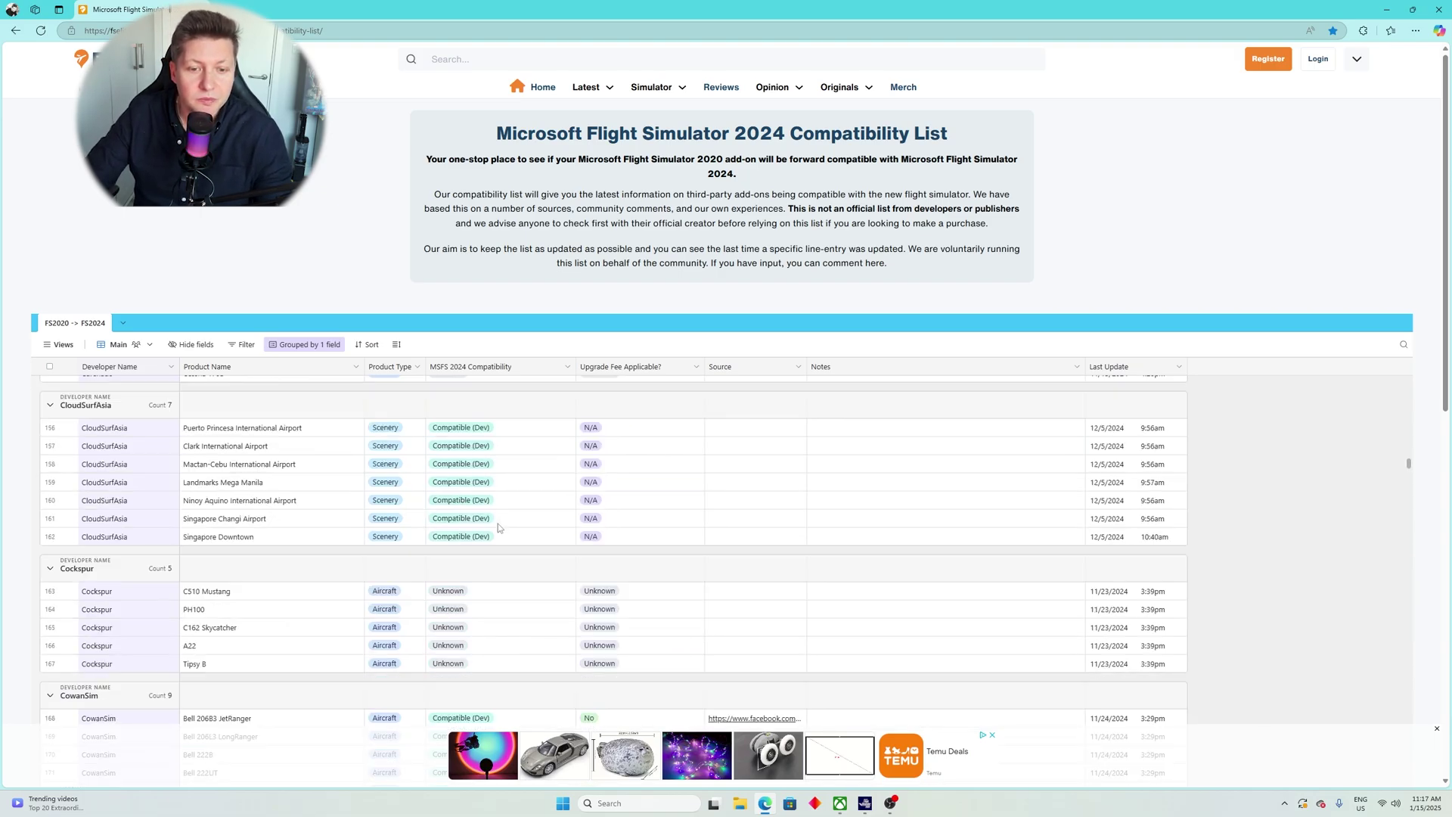